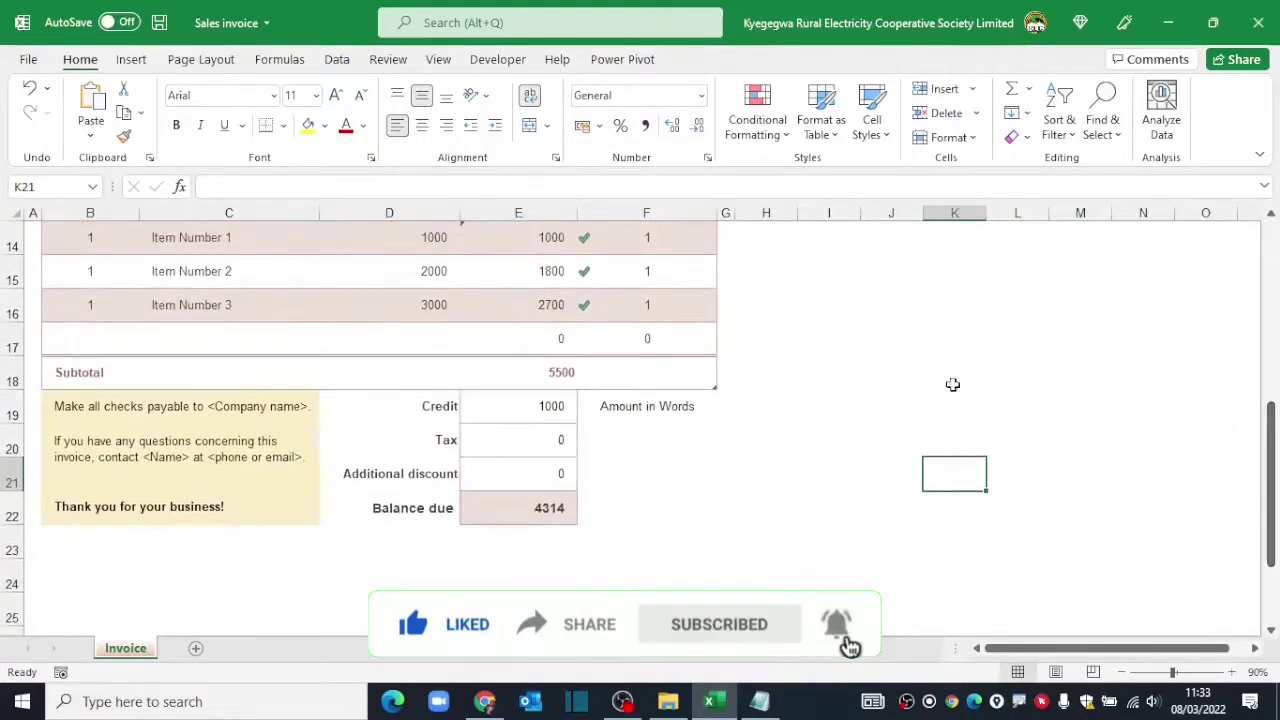
Enter =SpellNumber(E22) in F20 so the Balance due 4314 reads Four Thousand Three Hundred Fourteen UGX.
left_click(623, 488)
type("=sp")
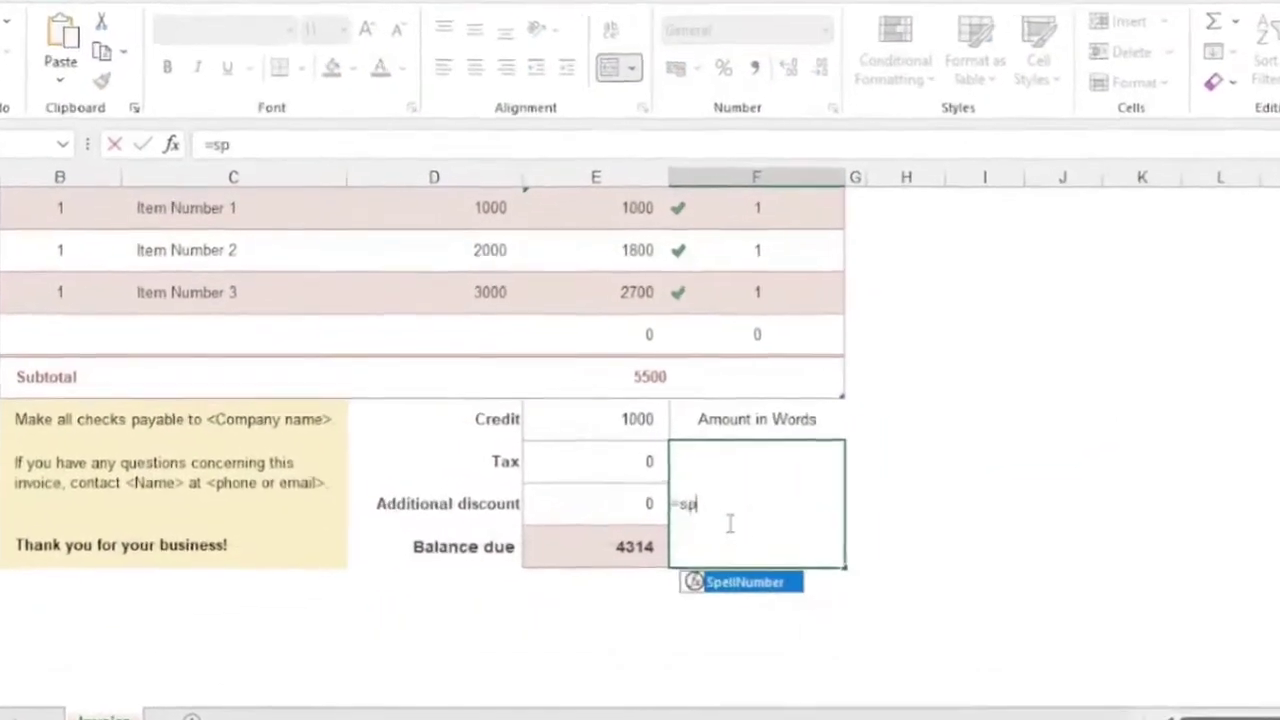
key("Tab")
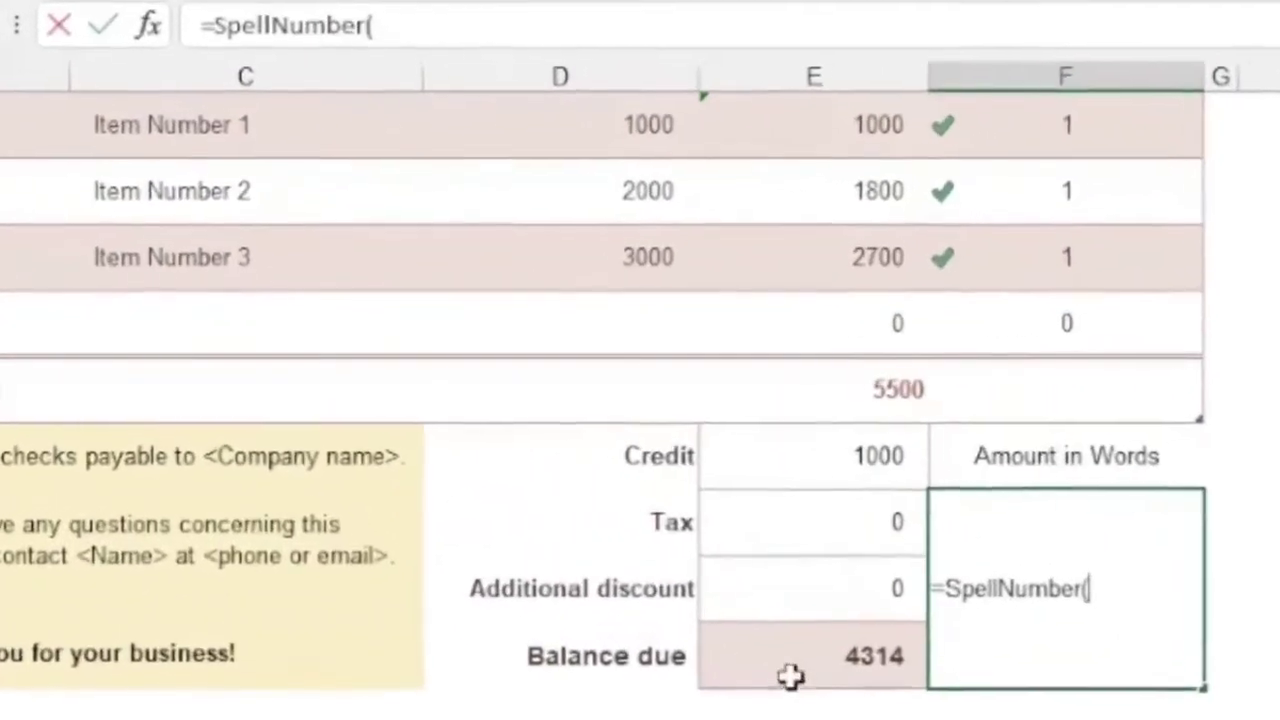
left_click(704, 619)
type(")")
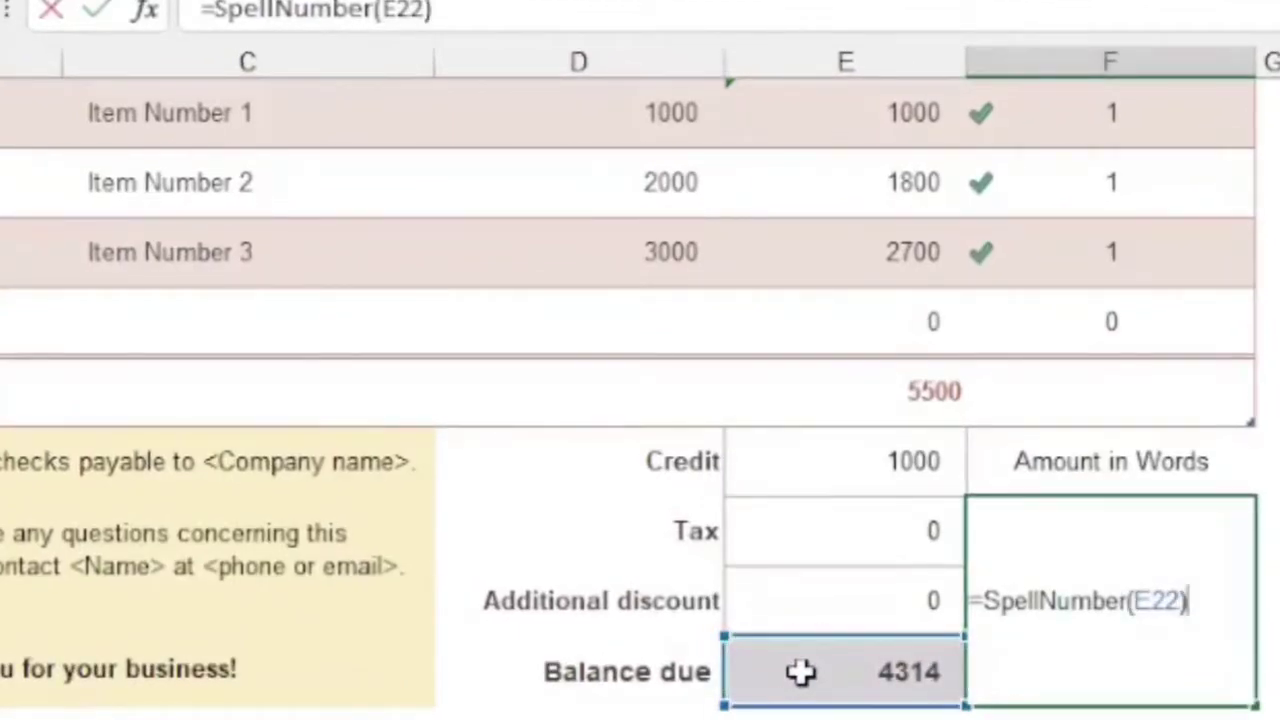
key("Return")
scroll(803, 672, "up", 1)
scroll(640, 400, "up", 5)
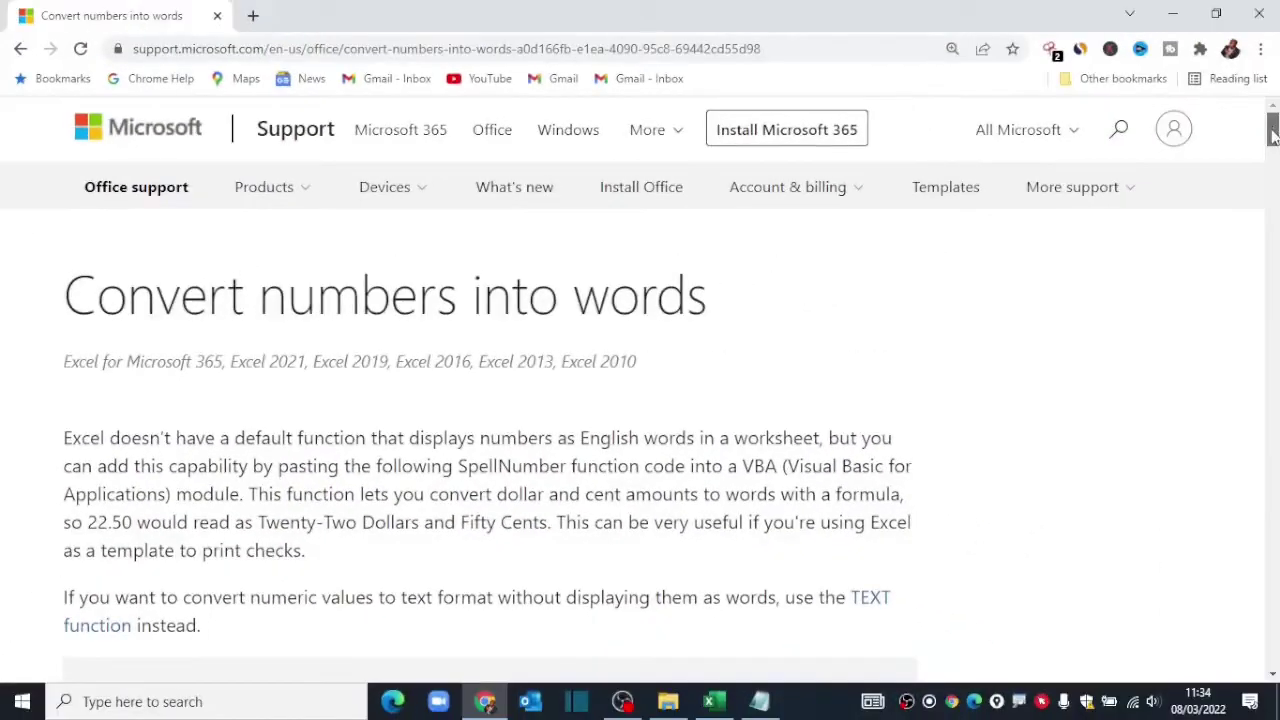
Scroll to the VBA code block on the support page and select the SpellNumber code.
left_click_drag(1273, 135, 1272, 522)
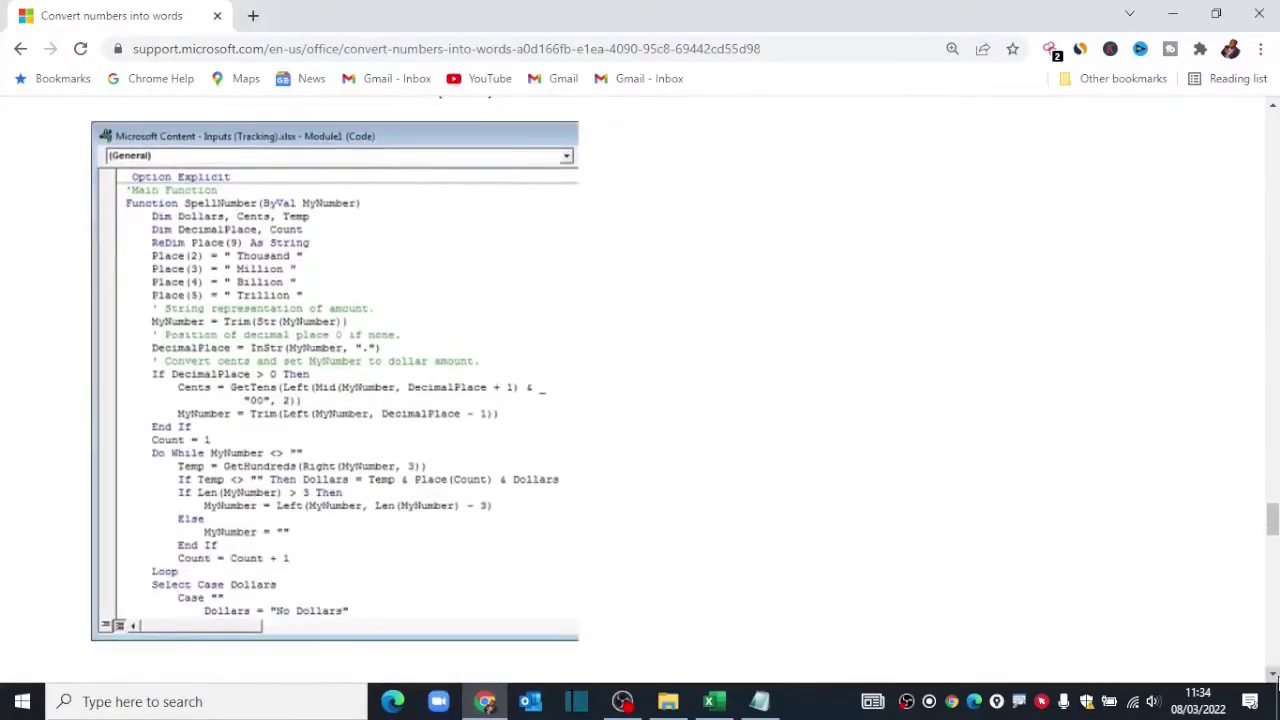
left_click_drag(103, 134, 350, 284)
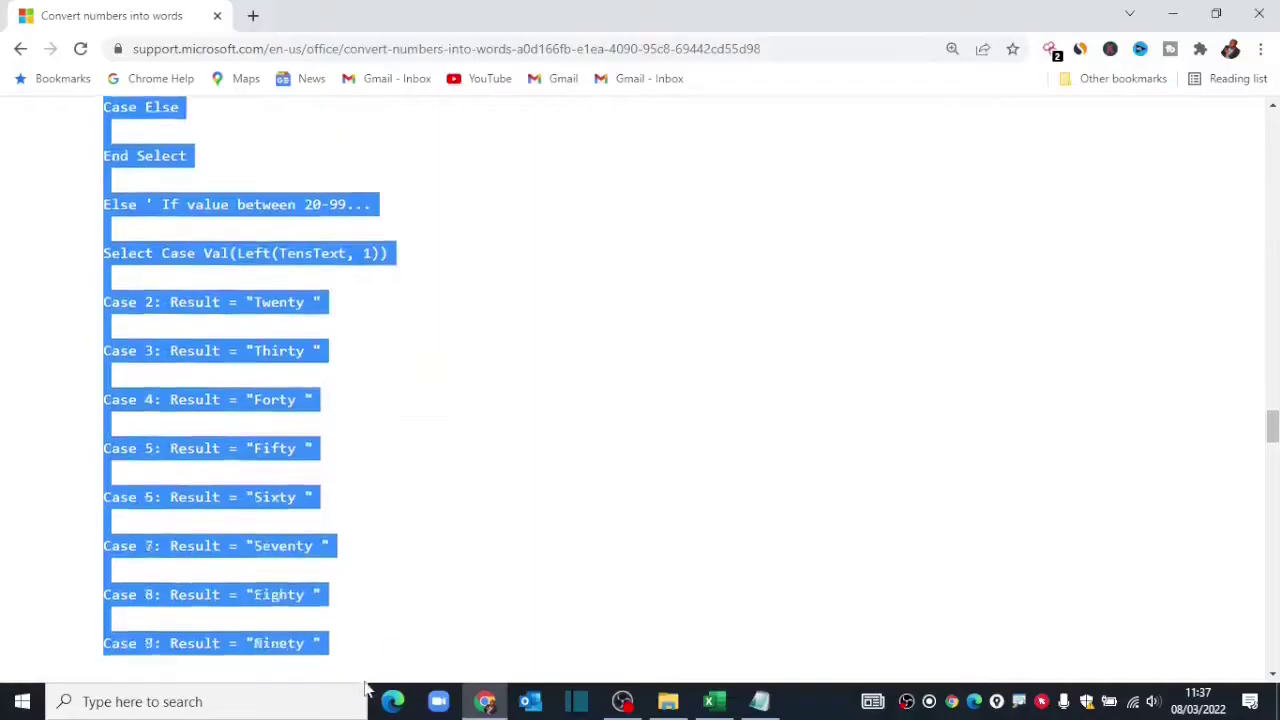
Launch Notepad from Start search and paste the copied SpellNumber VBA code.
left_click_drag(366, 680, 345, 100)
left_click(188, 702)
type("notepad")
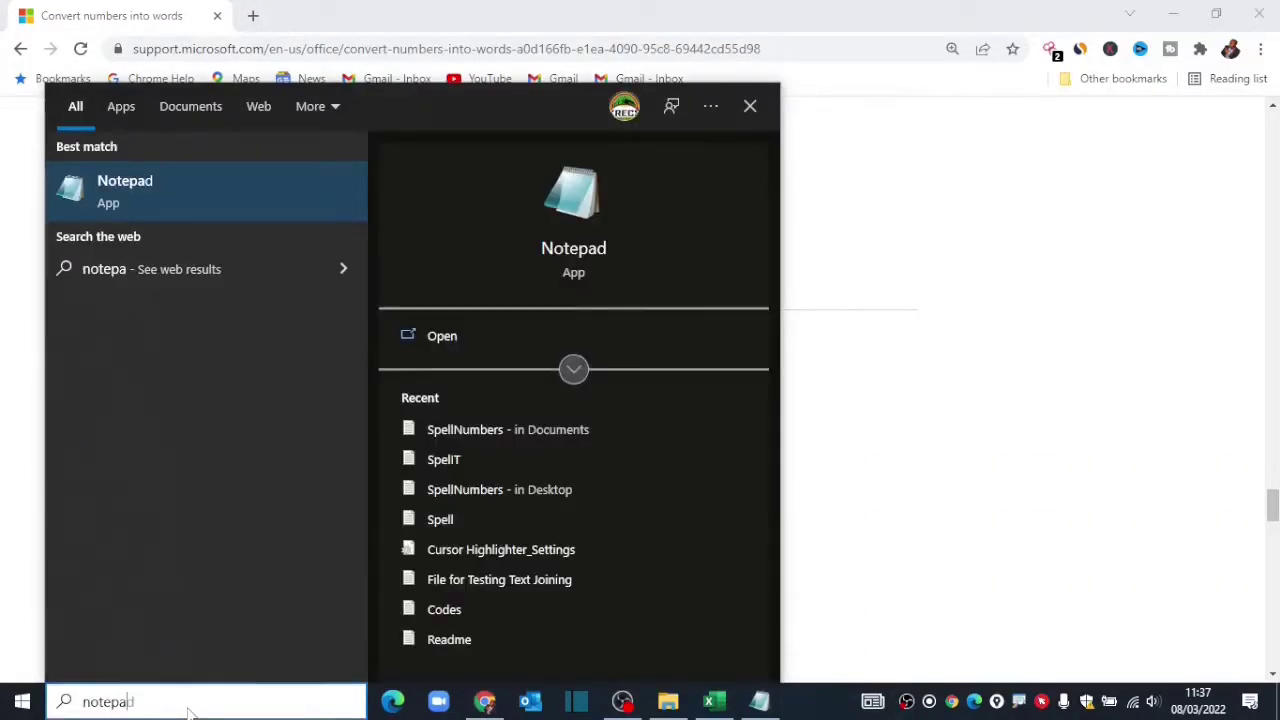
key("Return")
key("ctrl+v")
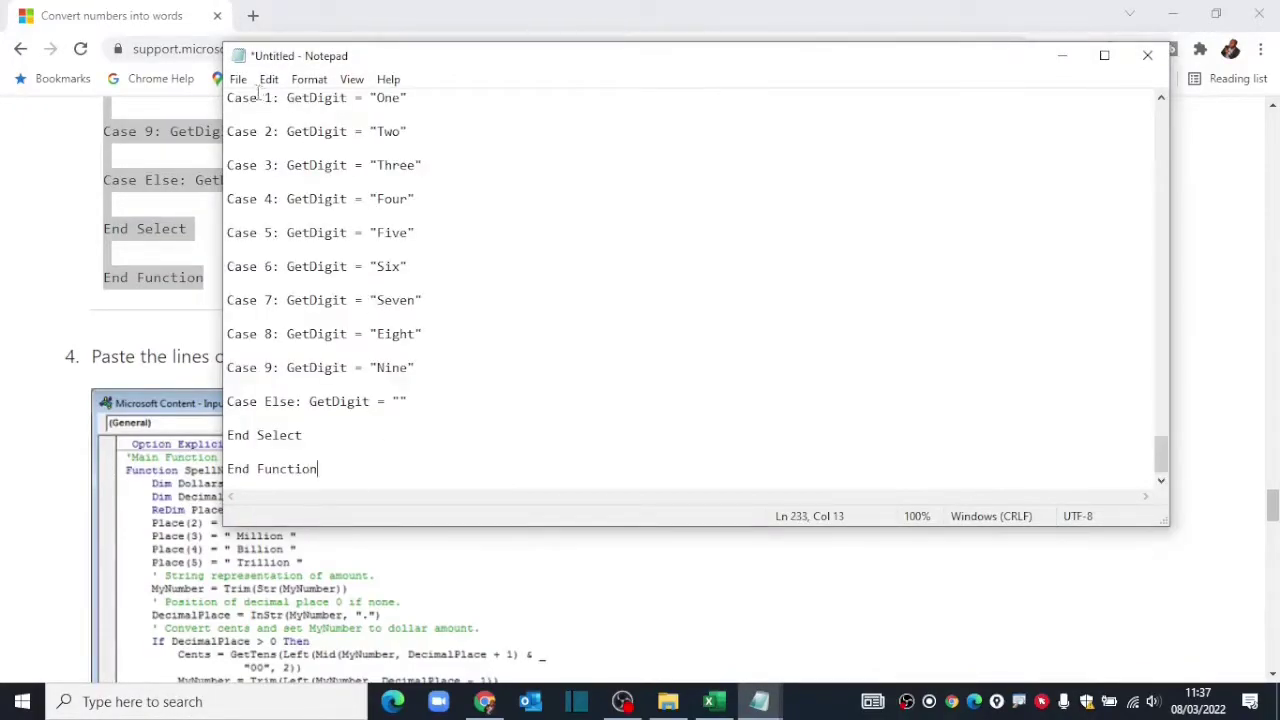
Save the code in Documents as the text file SpellNumbers and close Notepad.
left_click(238, 79)
left_click(286, 120)
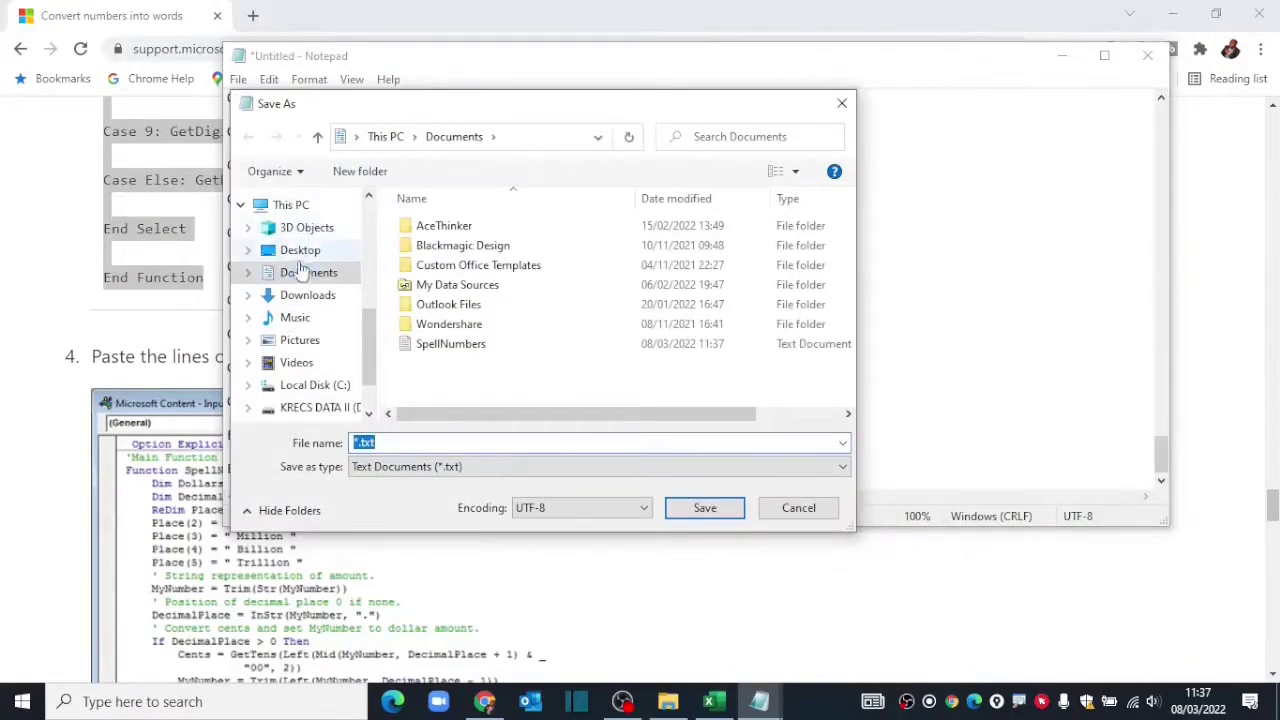
left_click(300, 272)
double_click(368, 443)
type("Spell")
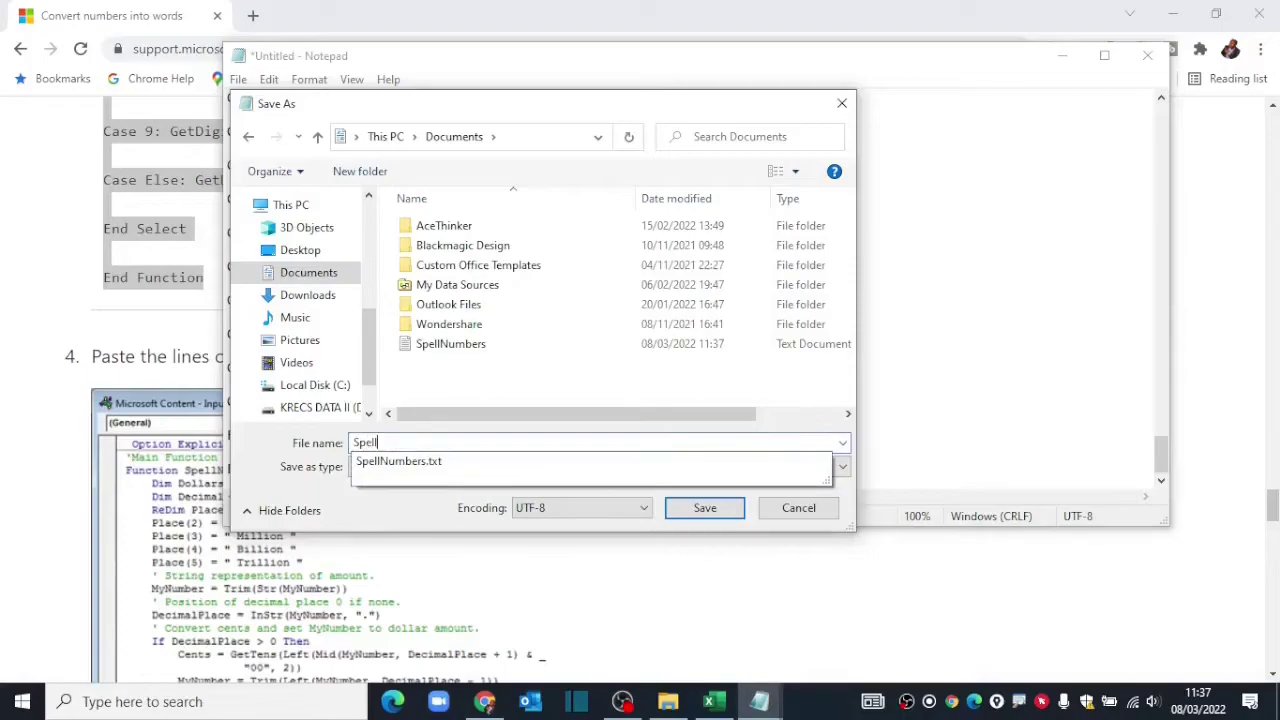
type("Numberss")
left_click(705, 508)
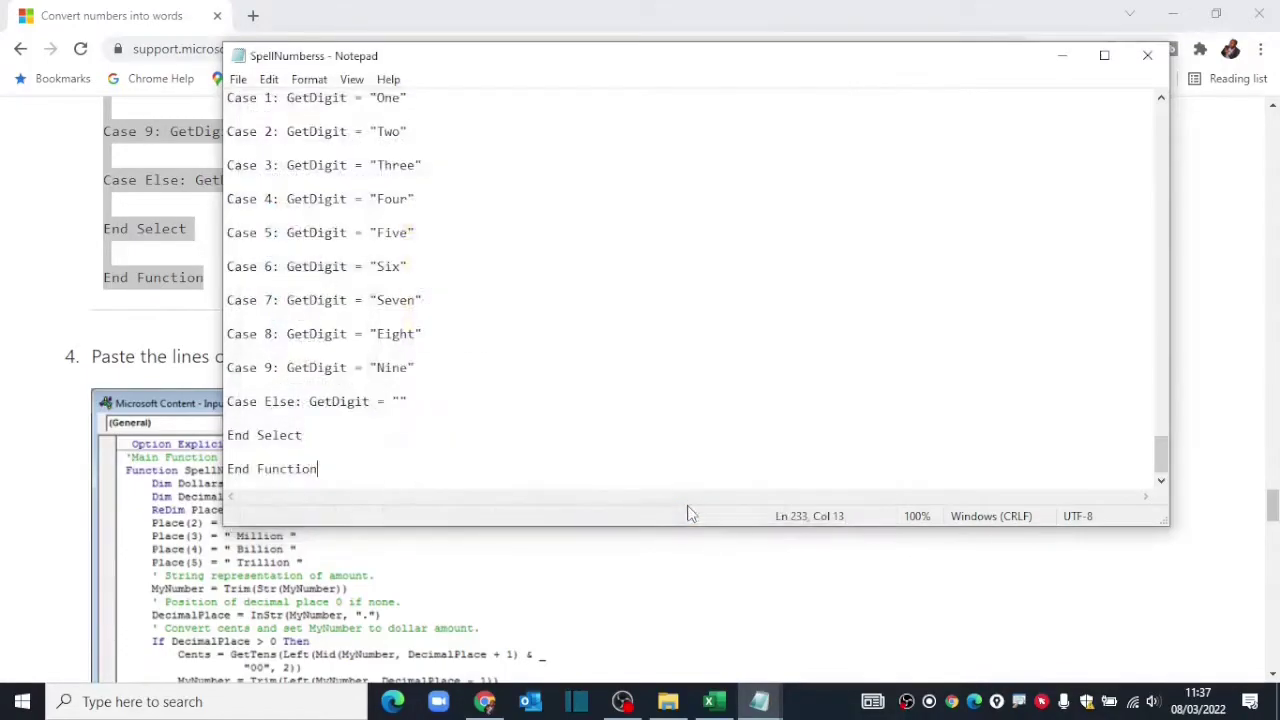
left_click(1147, 55)
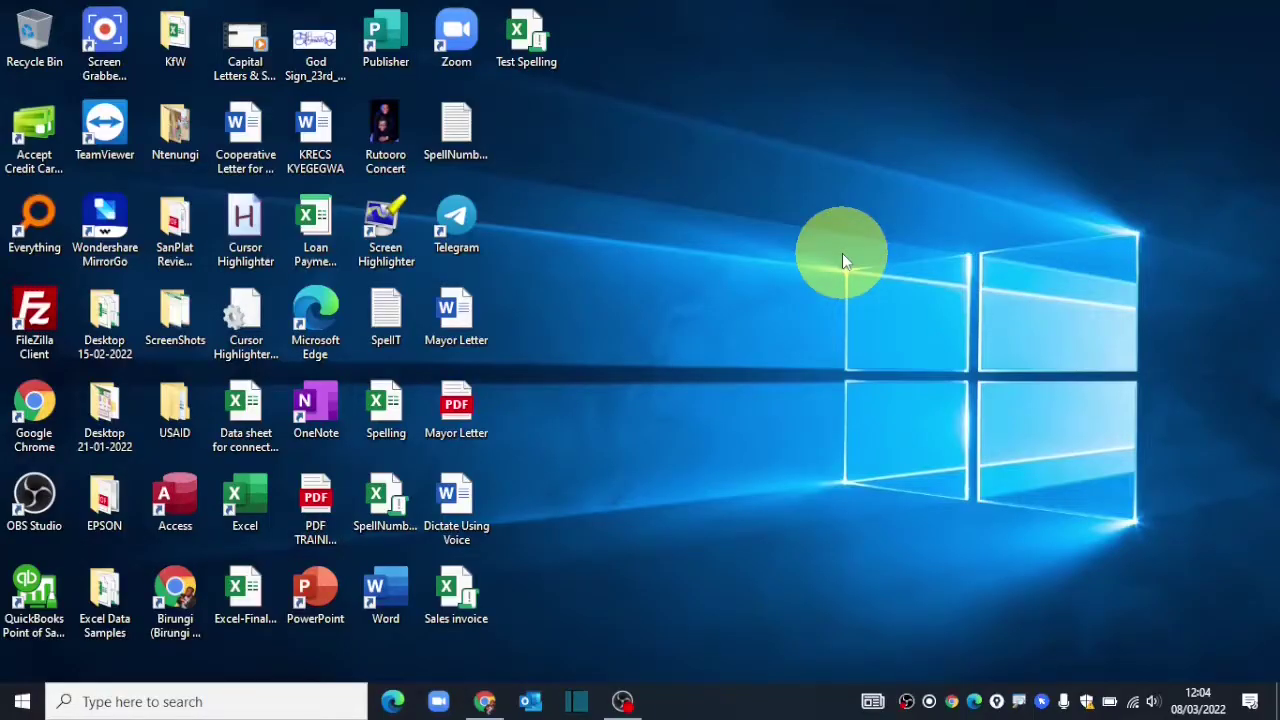
Start a blank workbook and save it on the Desktop as Excel Macro-Enabled 'My Test Spell Amount in Words'.
double_click(255, 500)
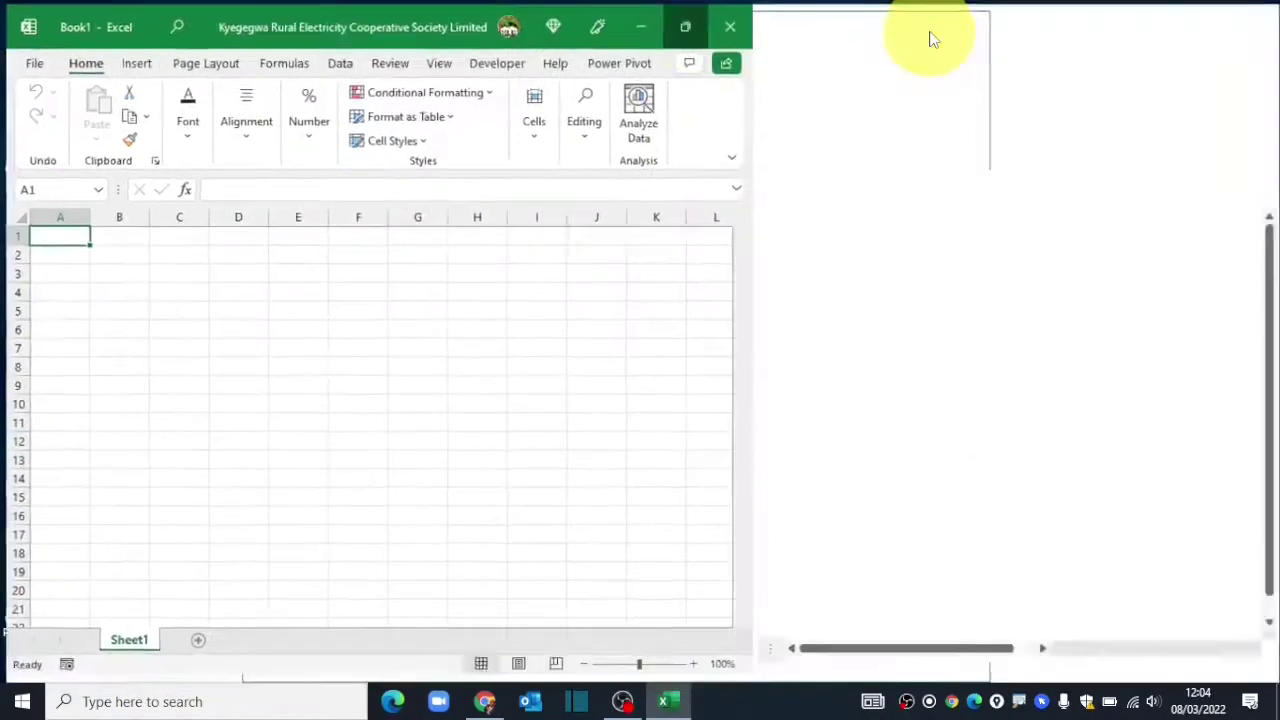
left_click(432, 366)
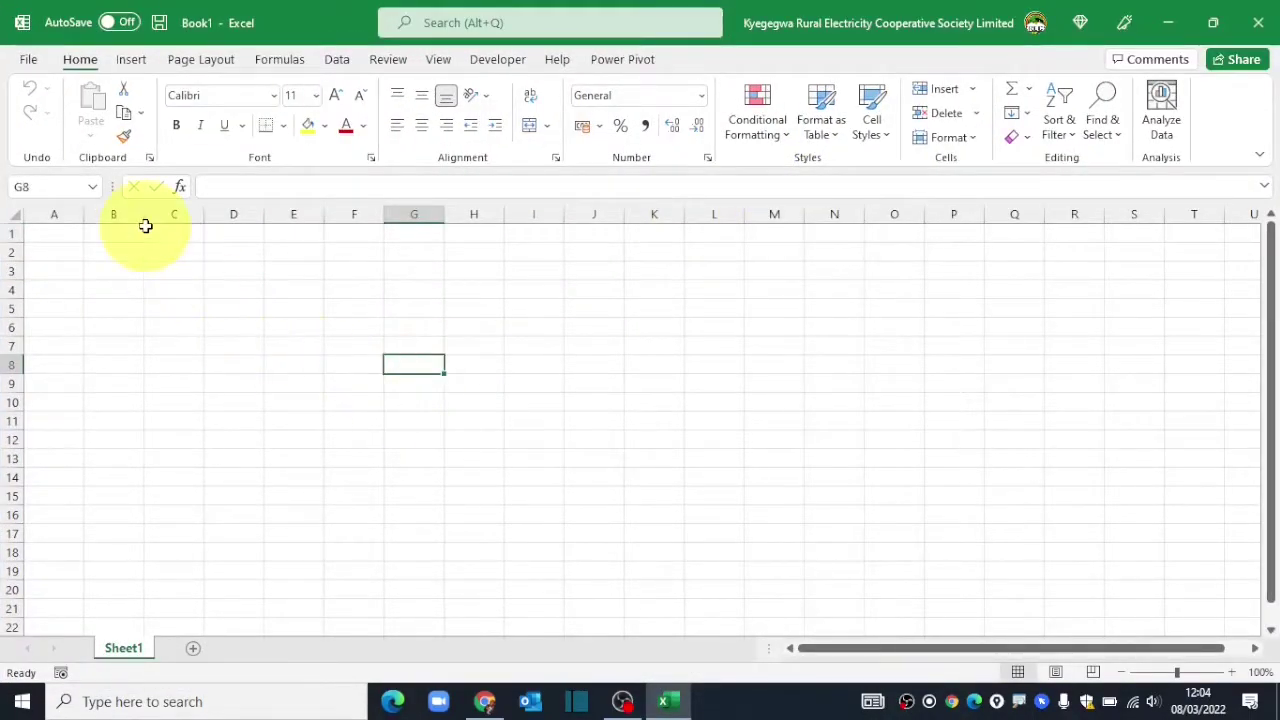
left_click(28, 60)
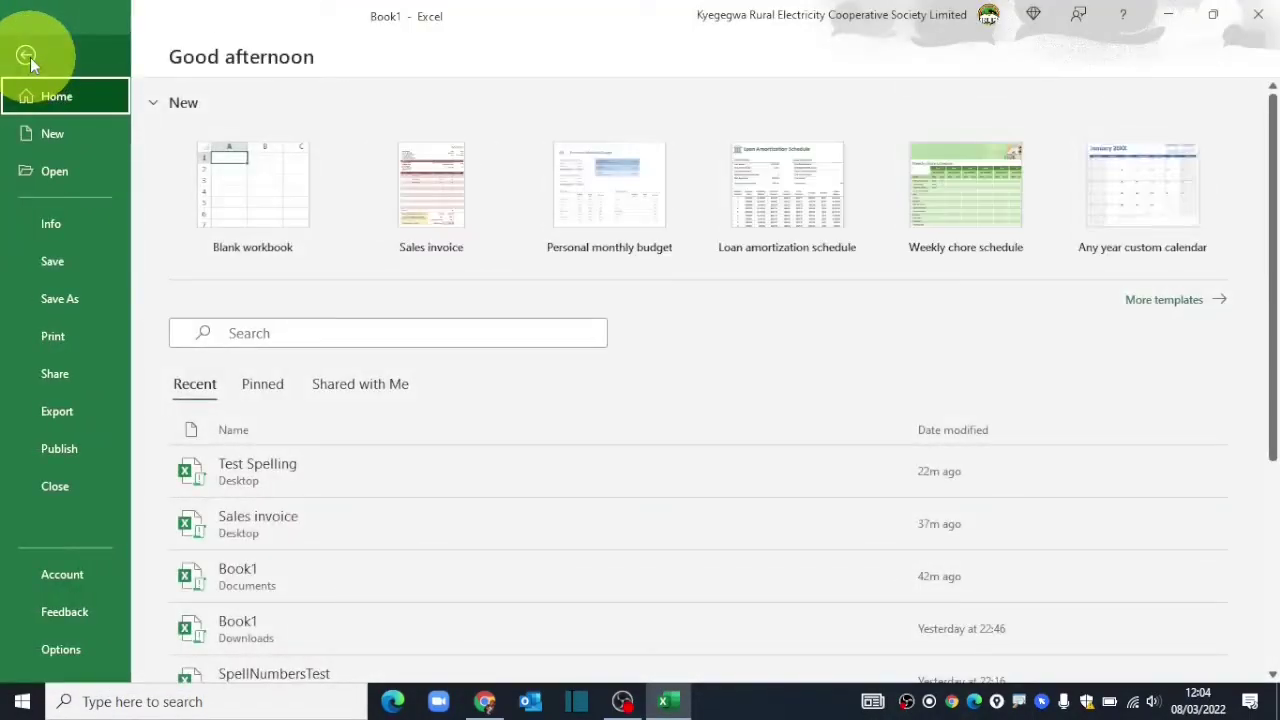
left_click(64, 302)
left_click(252, 428)
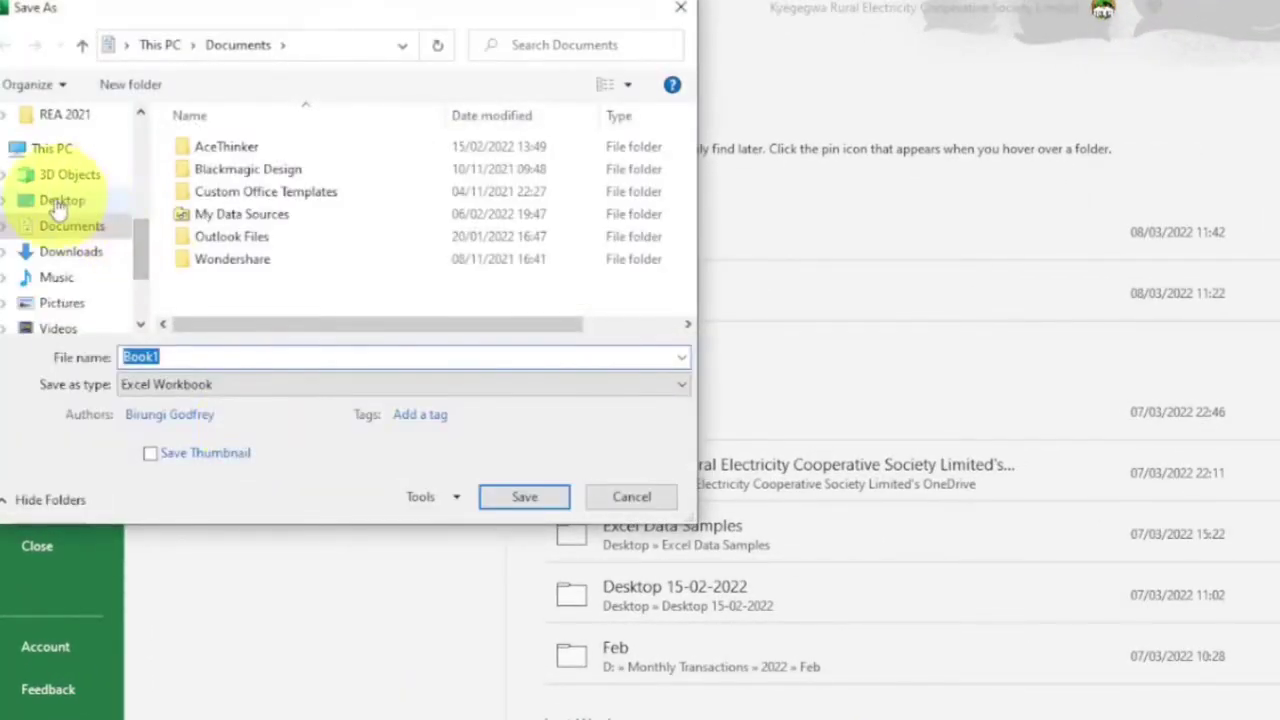
left_click(60, 205)
double_click(180, 357)
key("BackSpace")
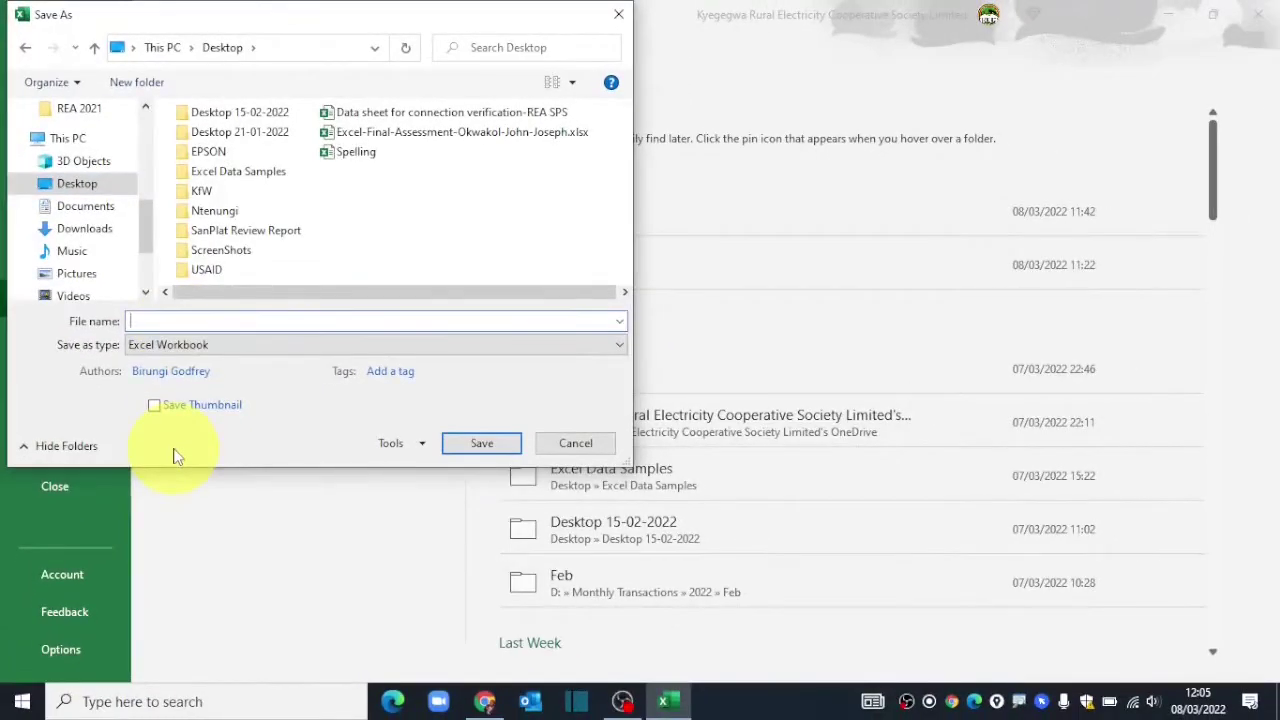
type("My Test Spell A")
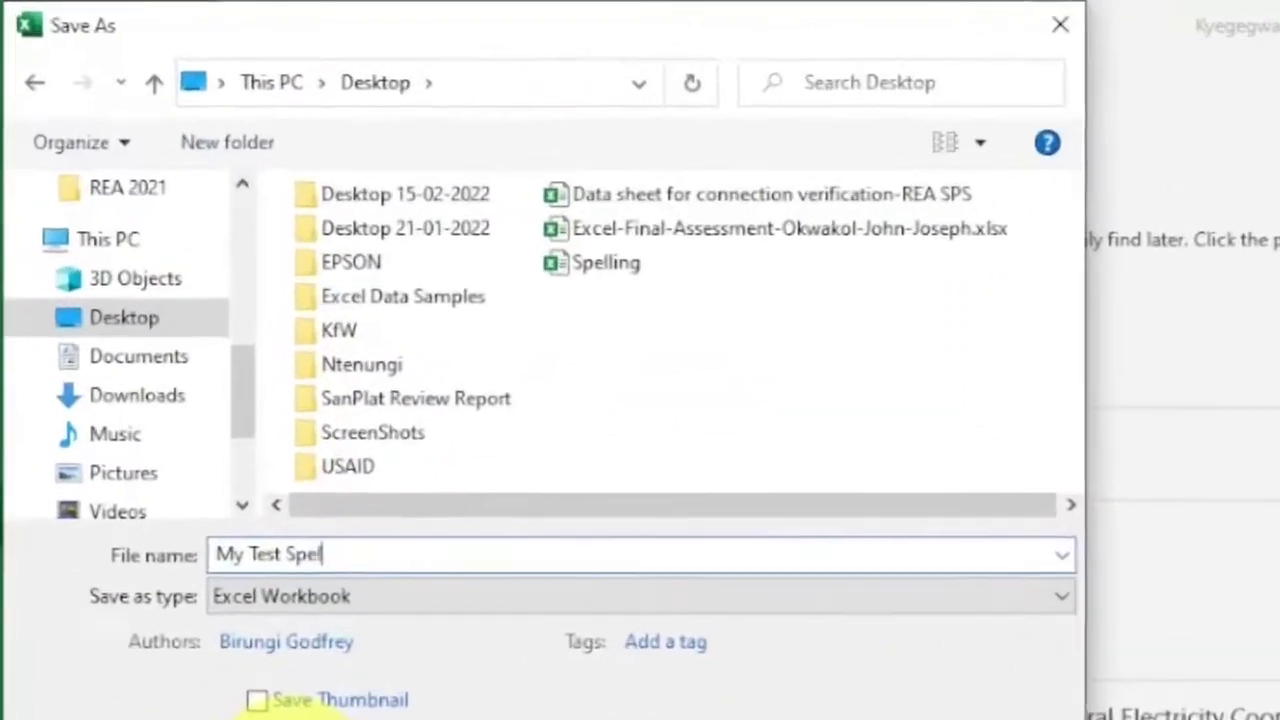
type("mount in ")
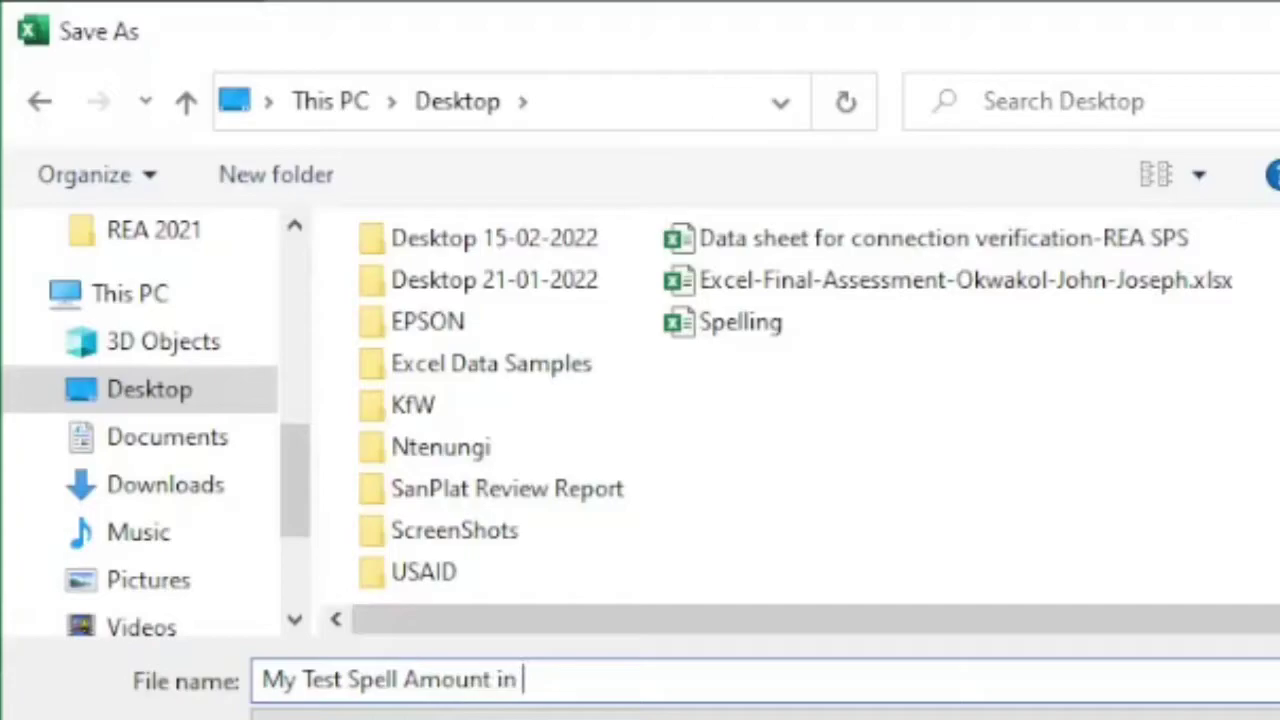
type("Words")
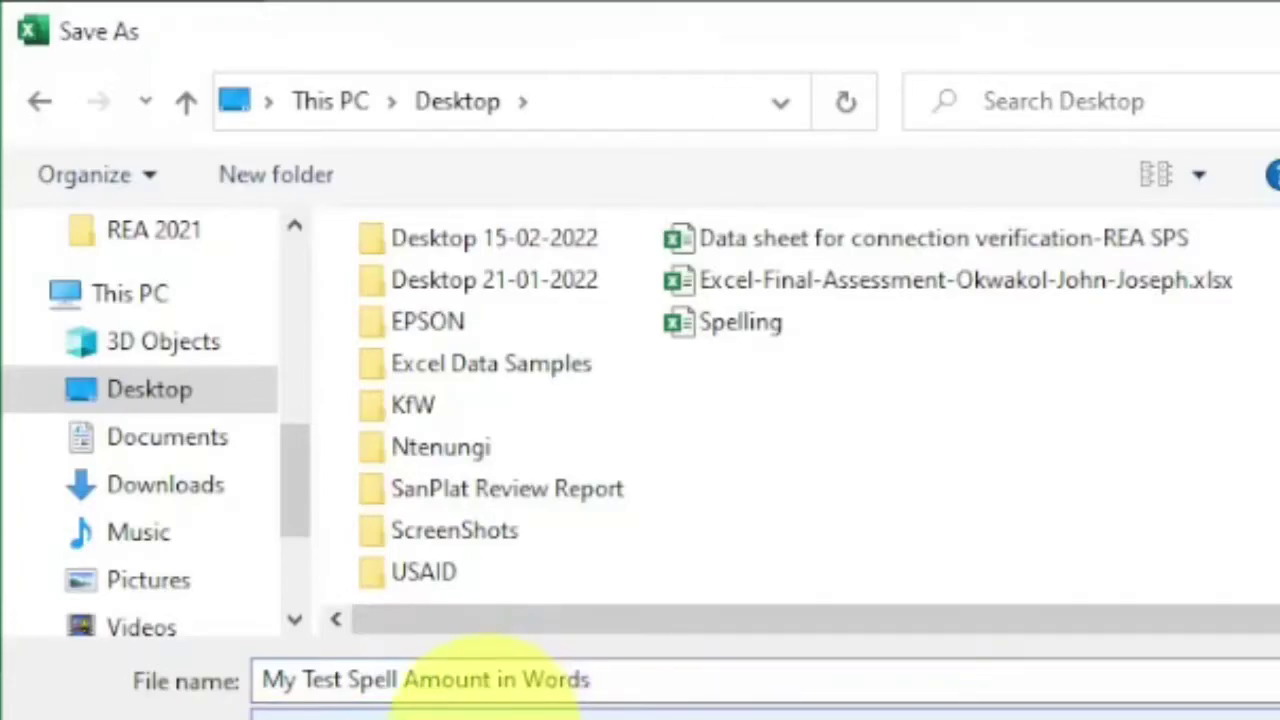
left_click(470, 712)
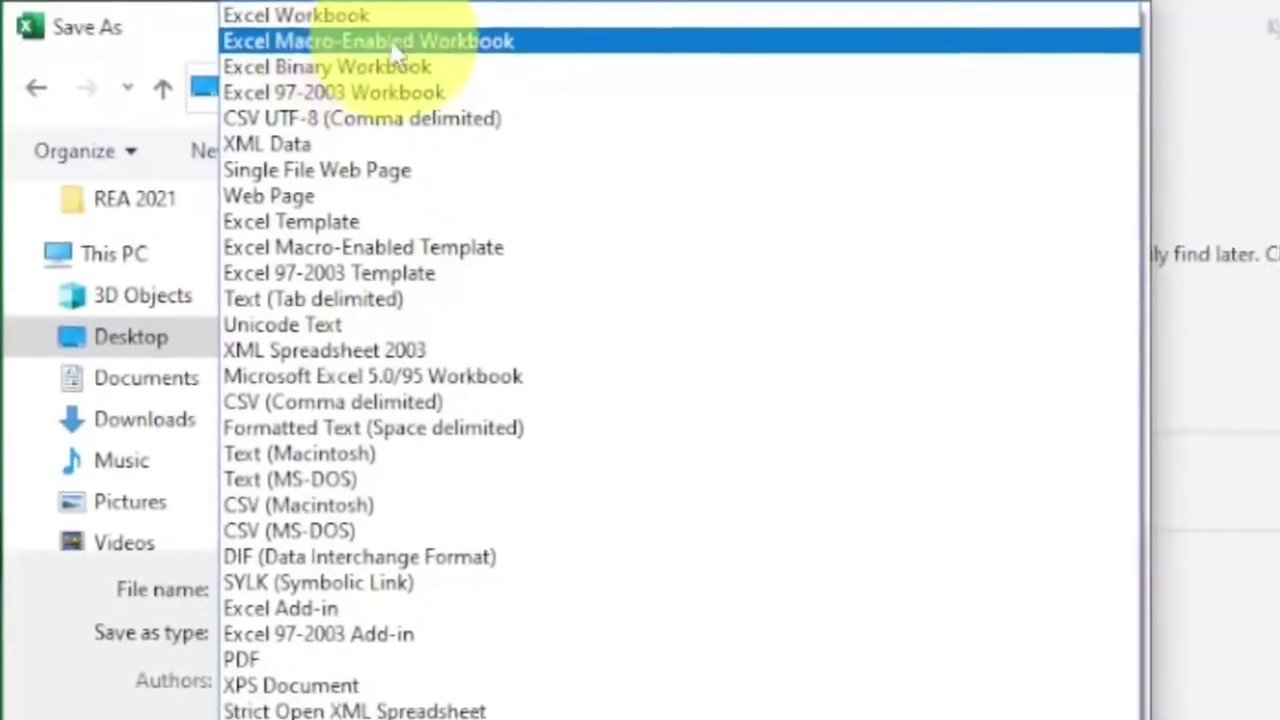
left_click(393, 47)
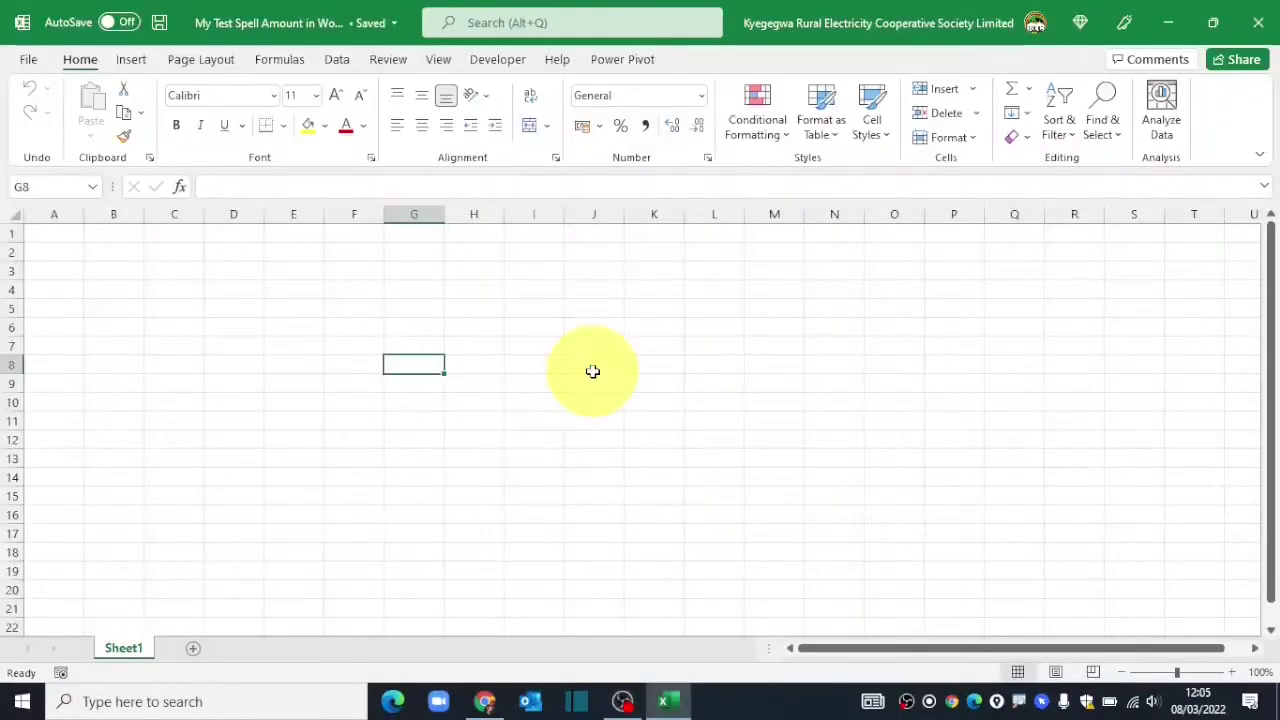
Open the Visual Basic editor from the Developer tab and insert a new module.
left_click(591, 365)
left_click(522, 334)
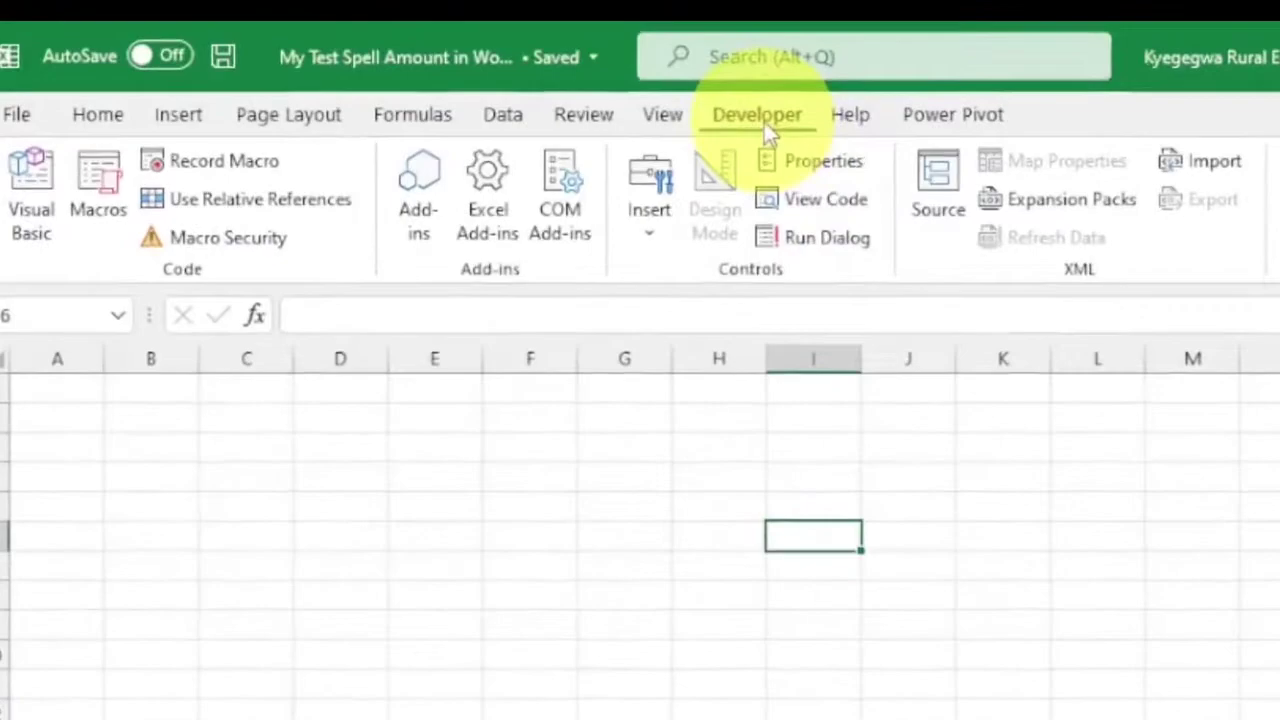
left_click(36, 207)
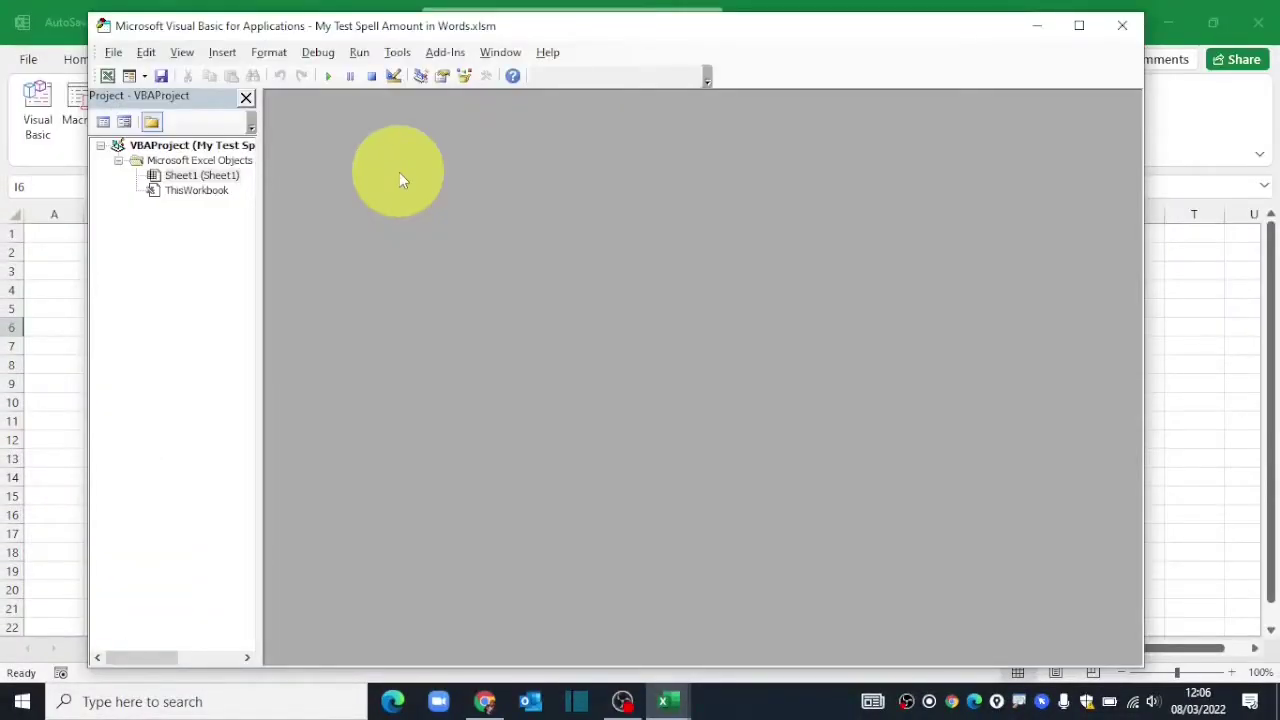
left_click(222, 54)
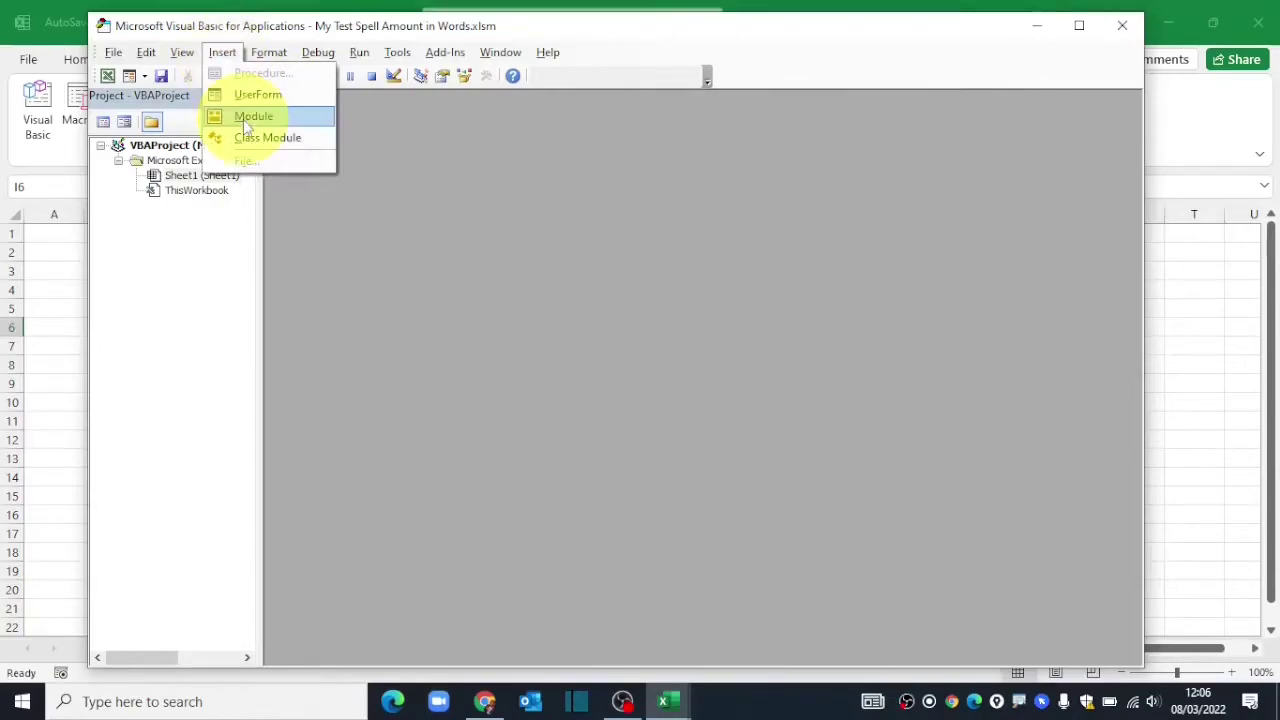
left_click(250, 117)
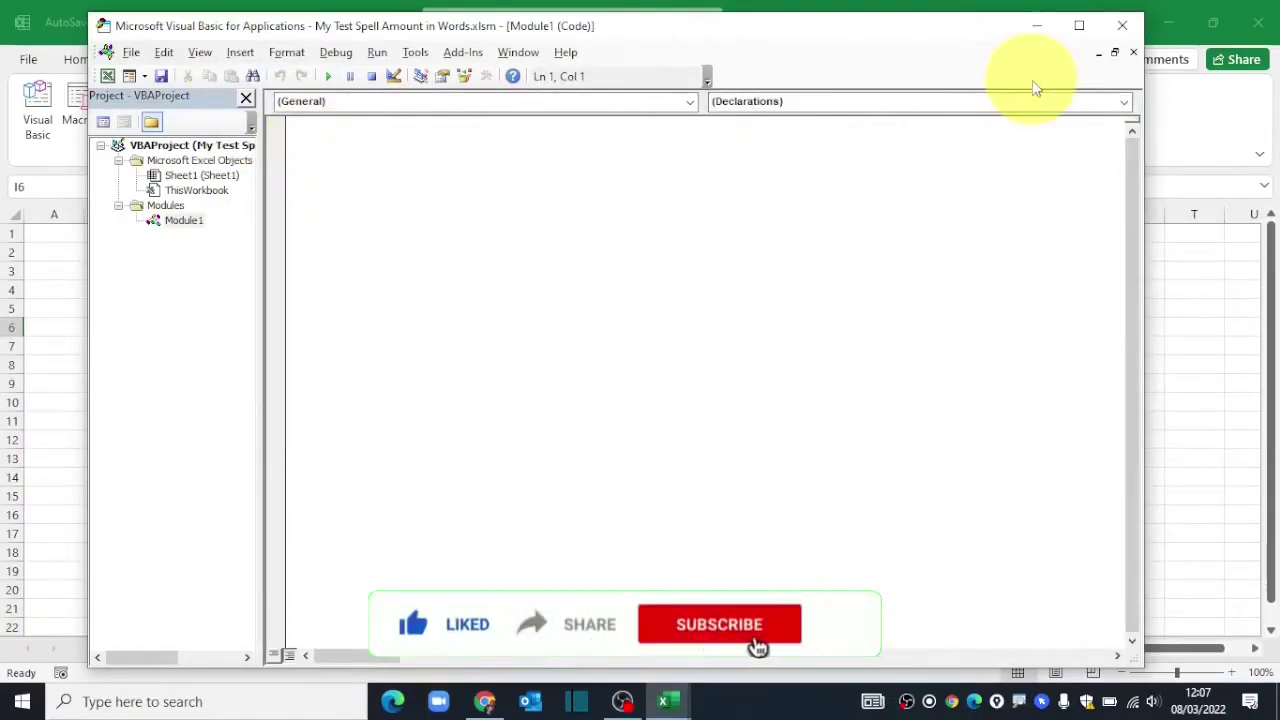
Paste the SpellNumber code from Notepad into Module1 and close the VBA editor.
left_click(1037, 26)
left_click(1175, 28)
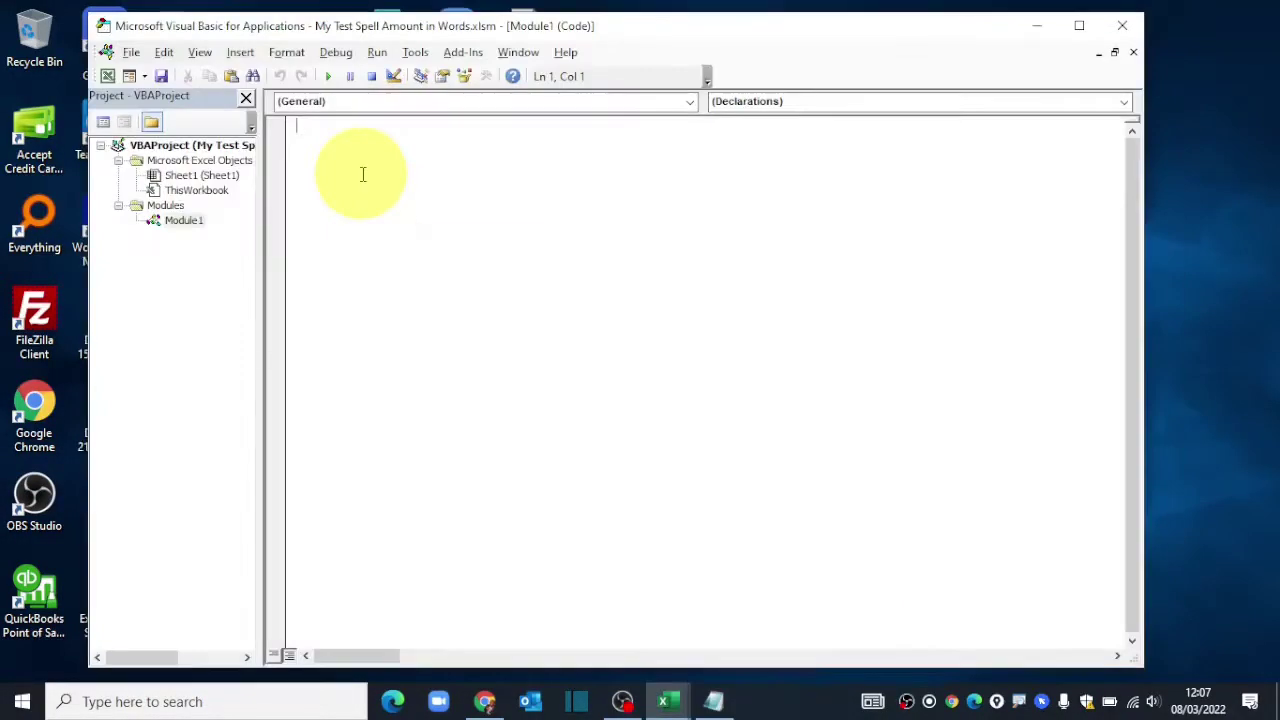
key("ctrl+v")
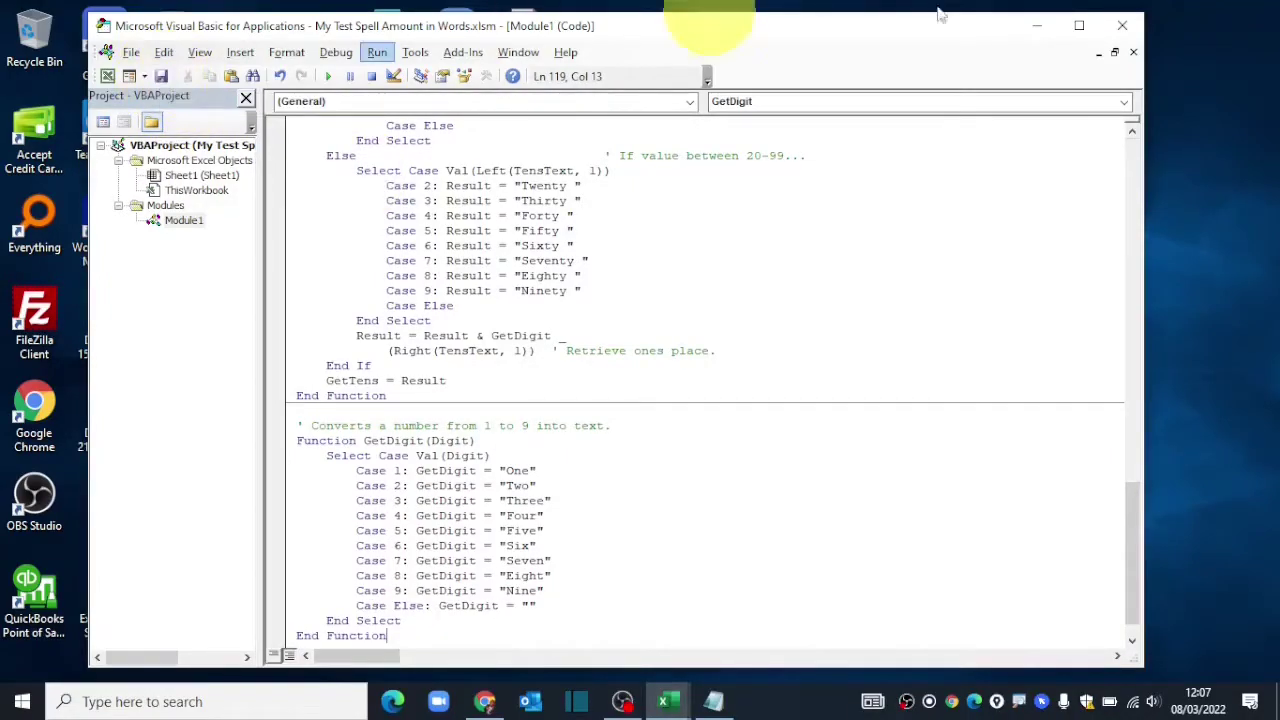
left_click(1122, 25)
left_click(336, 306)
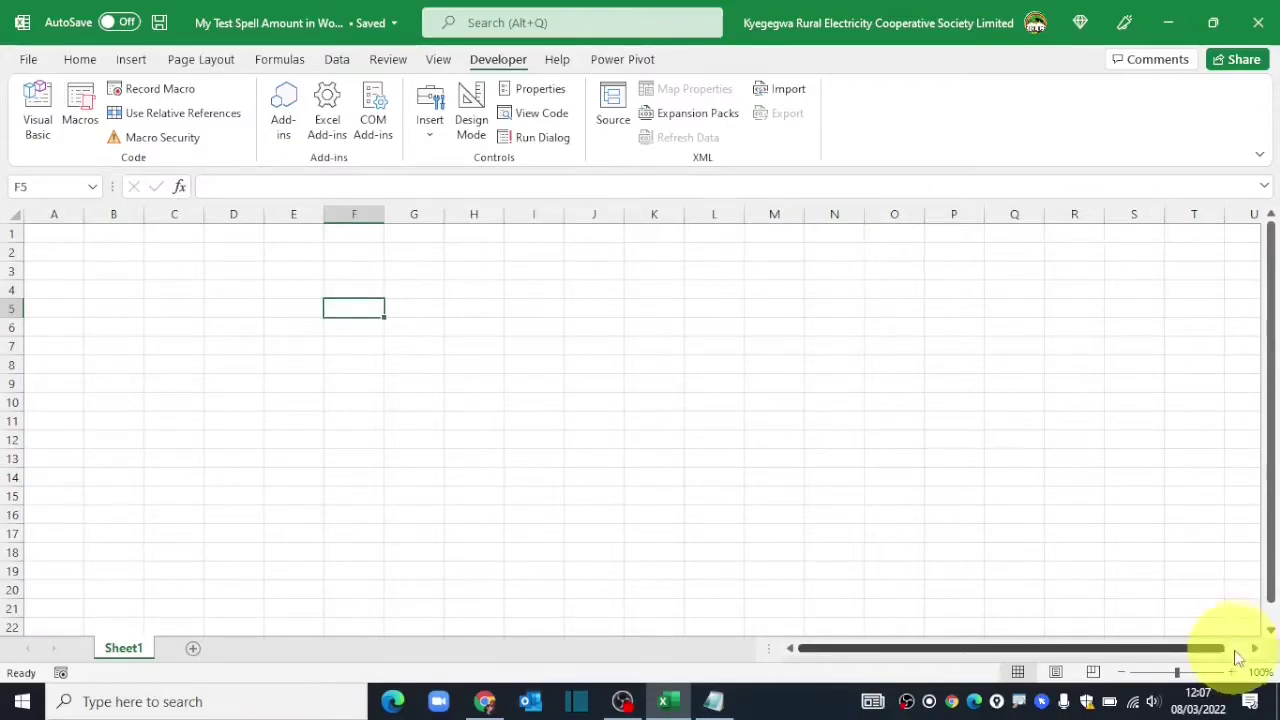
Zoom in and enter =RANDBETWEEN(10000,50000) starting in B2 for the random test amounts.
left_click(1232, 672)
left_click(1232, 672)
left_click(1232, 672)
left_click(1232, 672)
left_click(1232, 672)
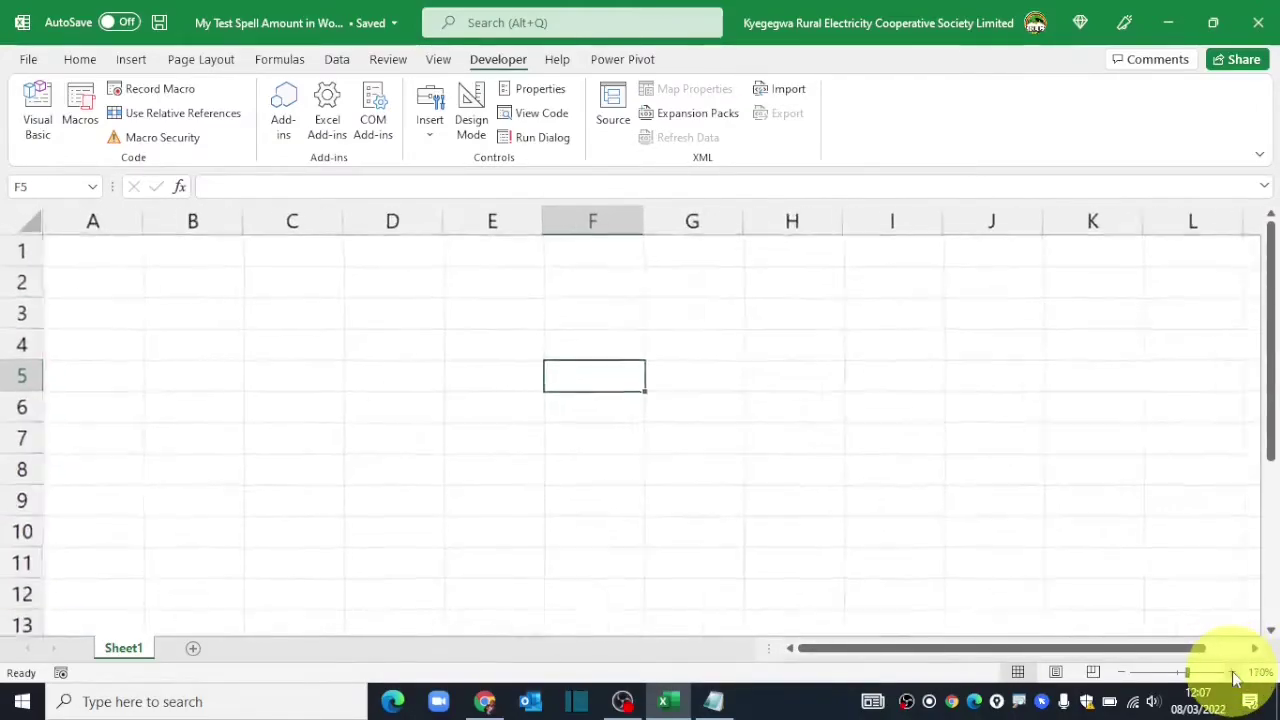
left_click(1232, 672)
left_click(1232, 672)
left_click(300, 323)
type("=rand")
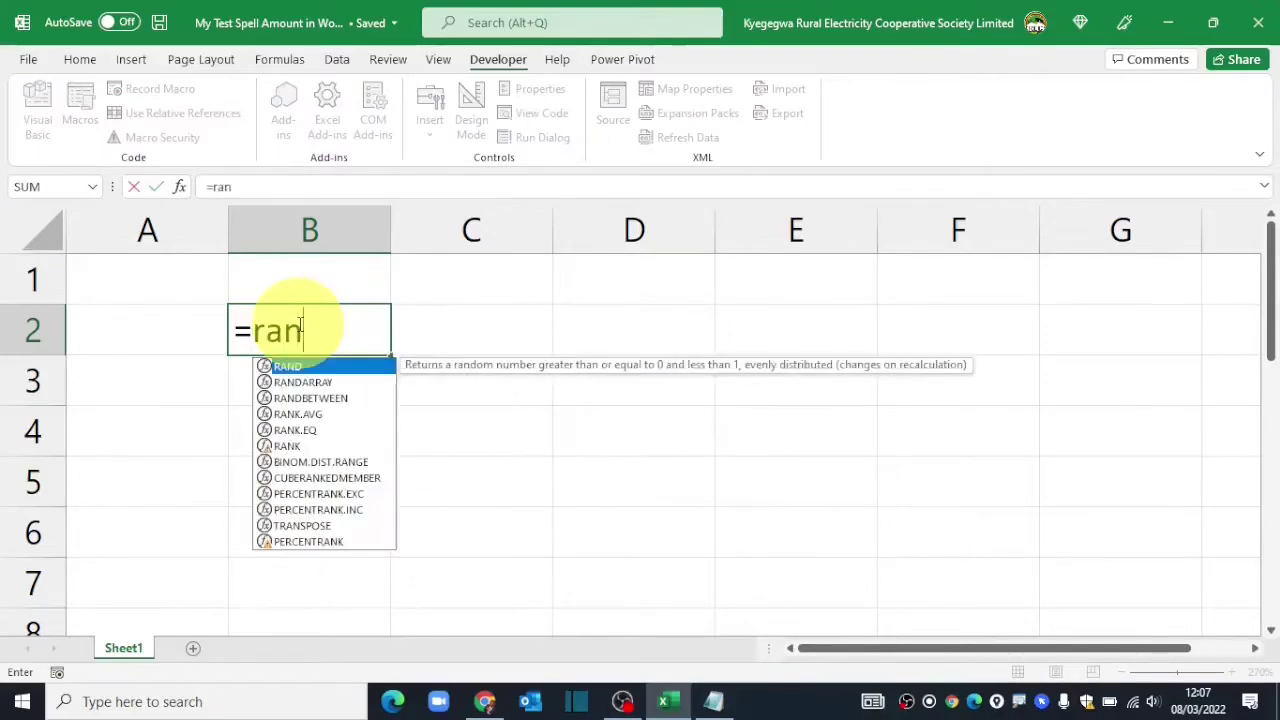
key("Down")
key("Down")
key("Tab")
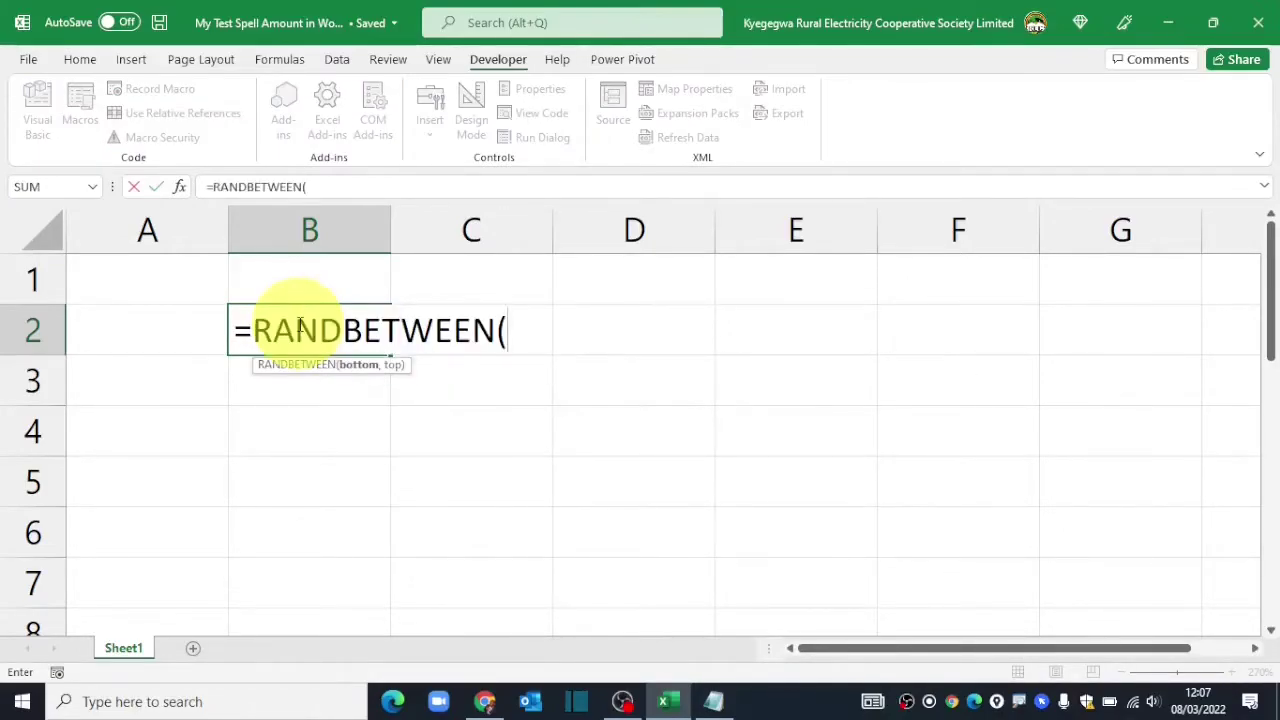
type("10000,50000")
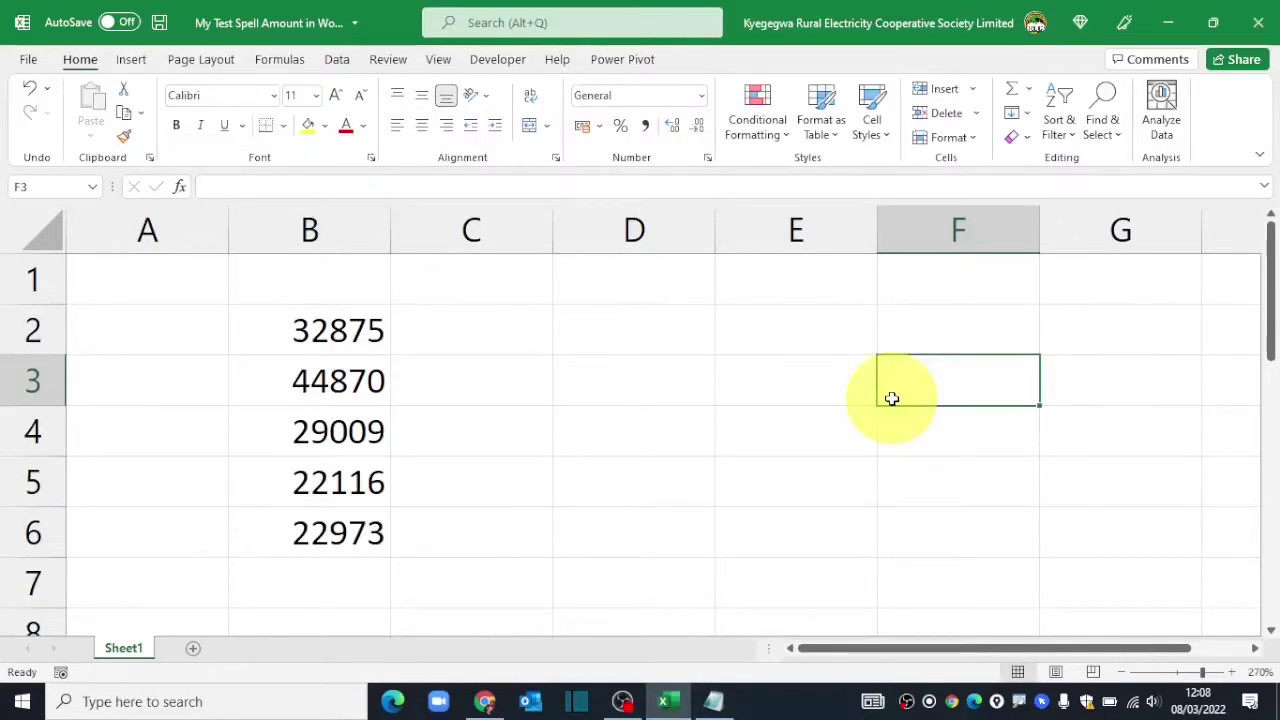
Enter =SpellNumber(B2) in C2, giving Thirty Two Thousand Eight Hundred Seventy Five Dollars and No Cents.
left_click(480, 327)
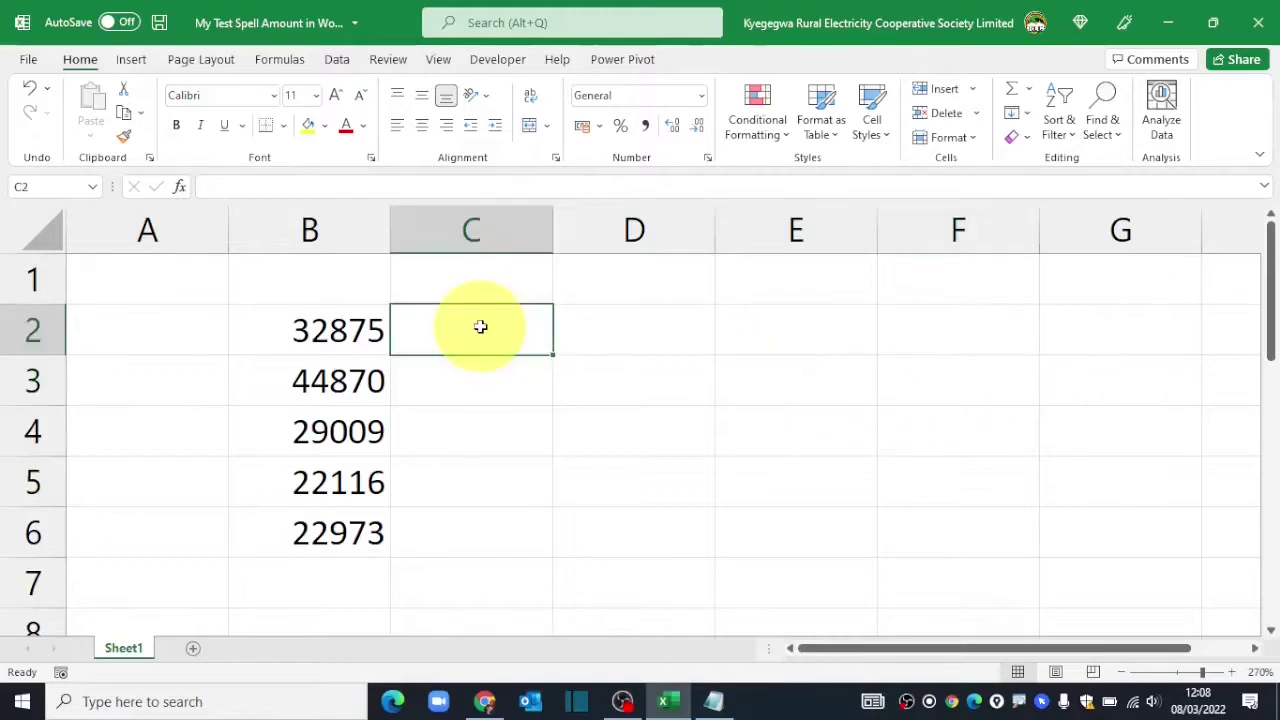
type("=spell")
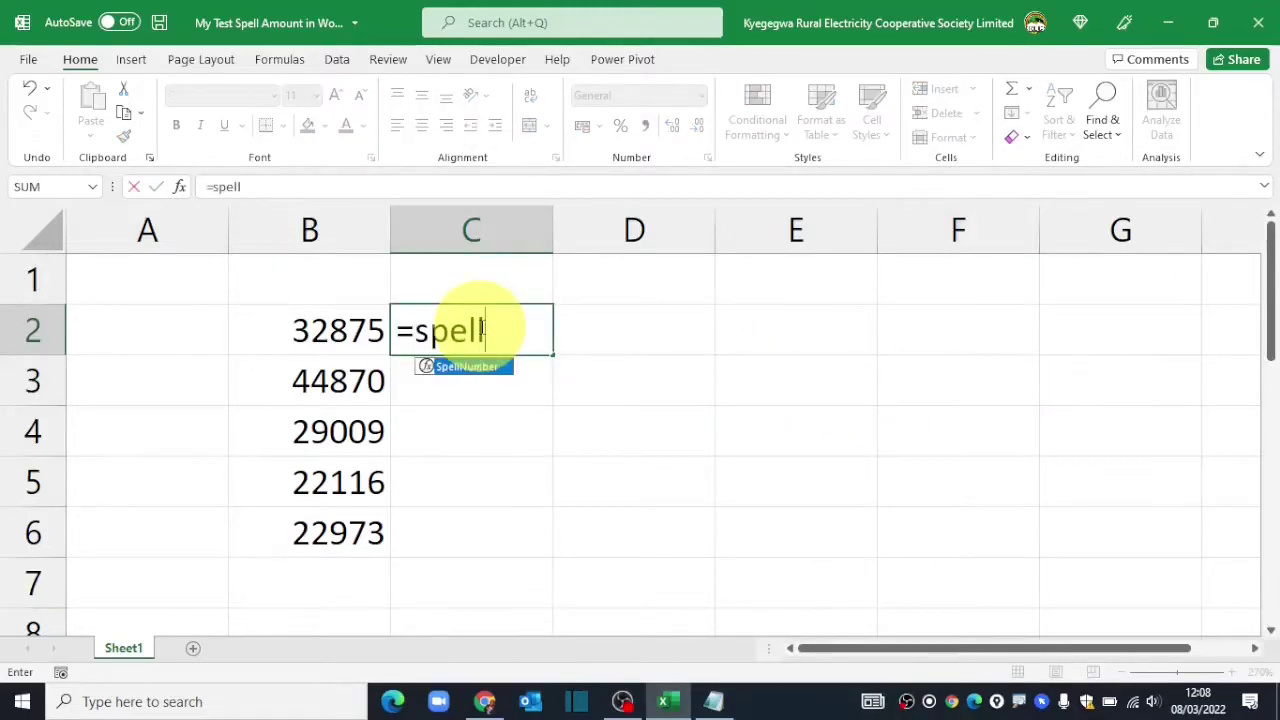
key("Tab")
left_click(315, 330)
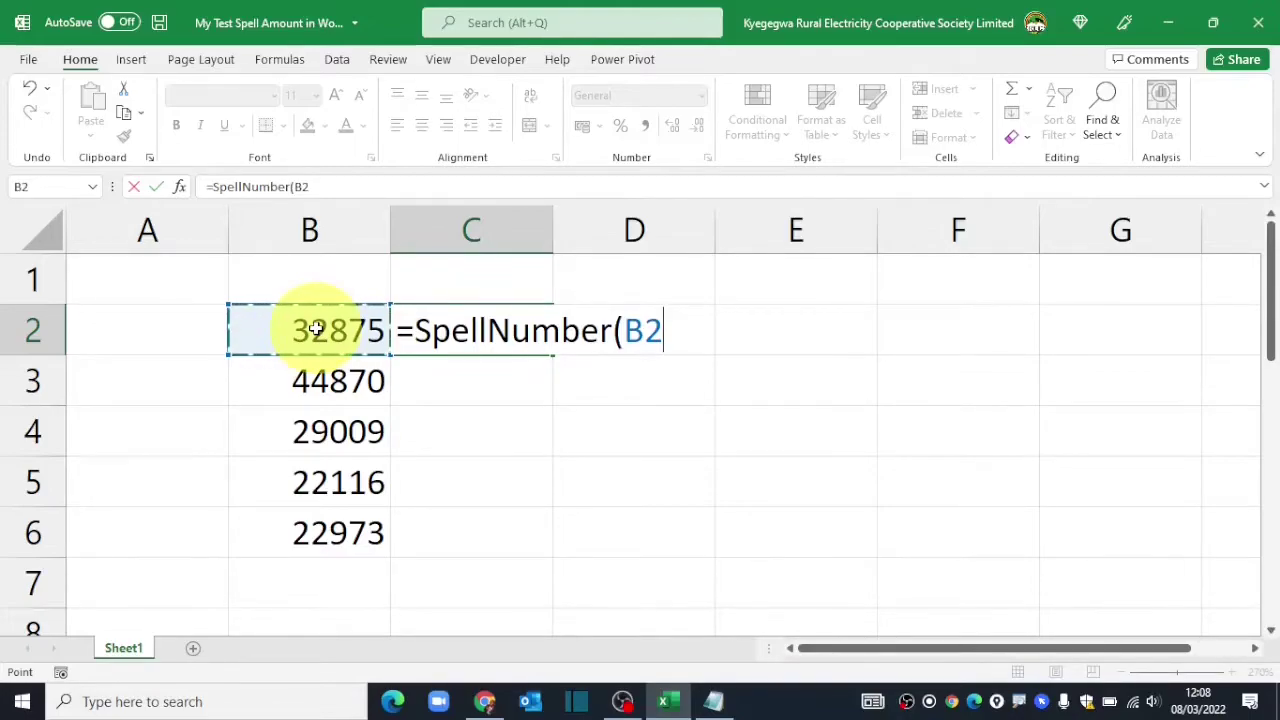
type(")")
key("Return")
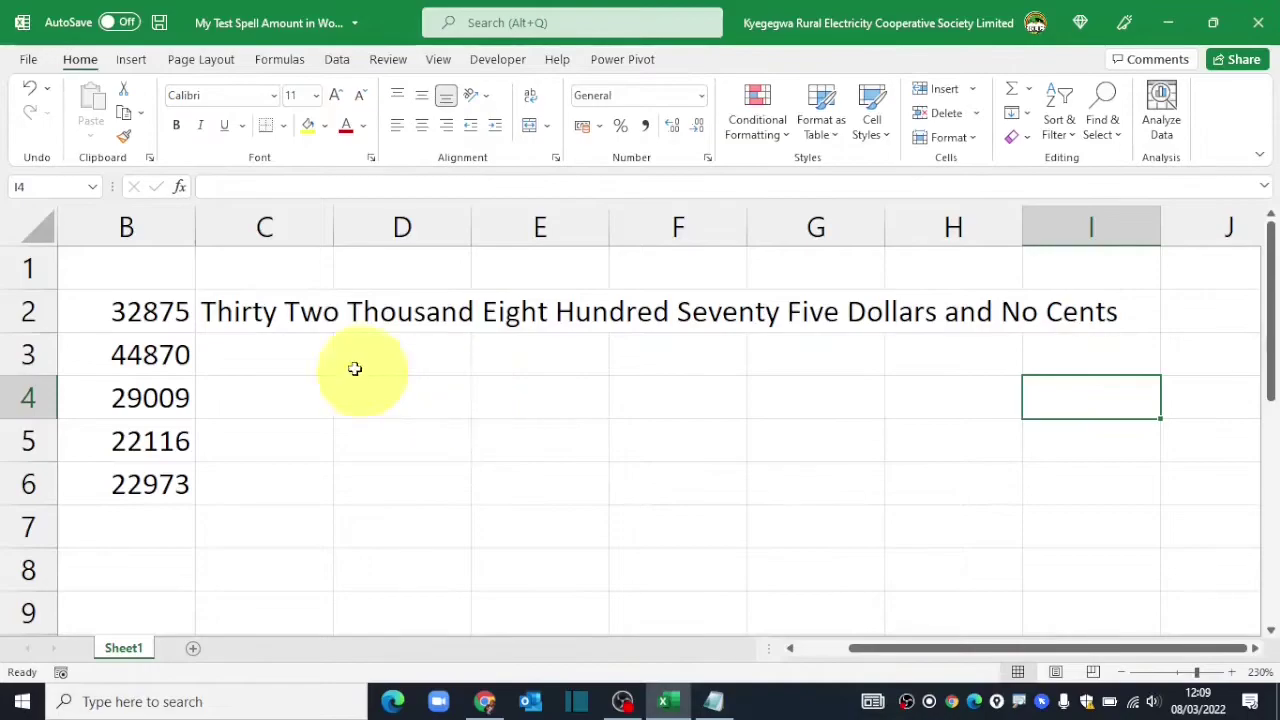
Inspect the spelled-out result across C2:I2, then move to the Sales invoice's Amount in Words.
left_click_drag(229, 314, 1100, 297)
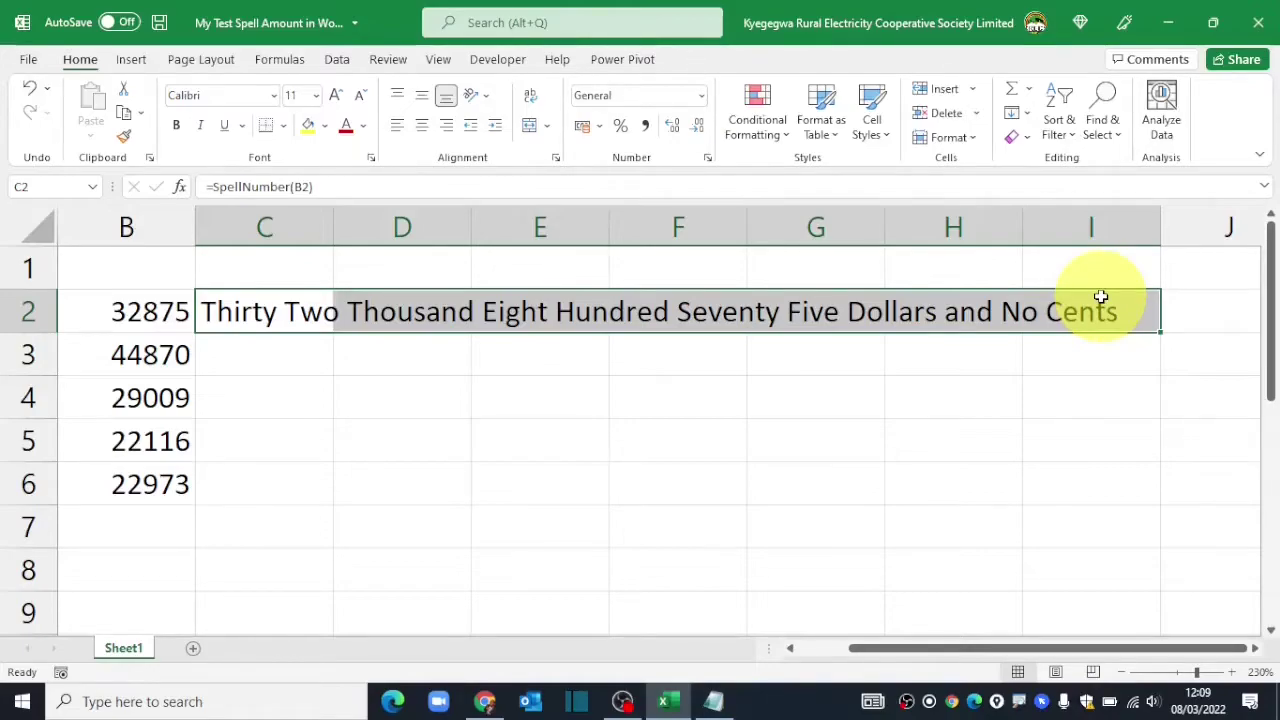
left_click(698, 396)
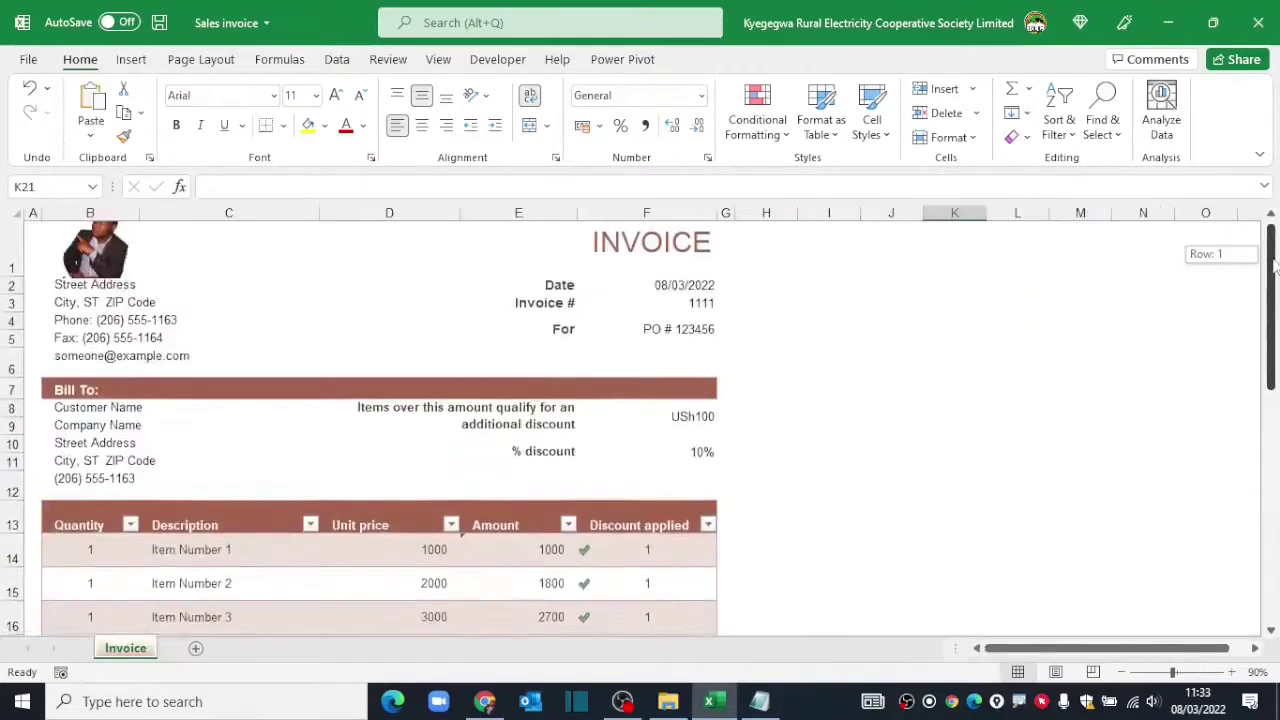
left_click_drag(1272, 268, 1272, 300)
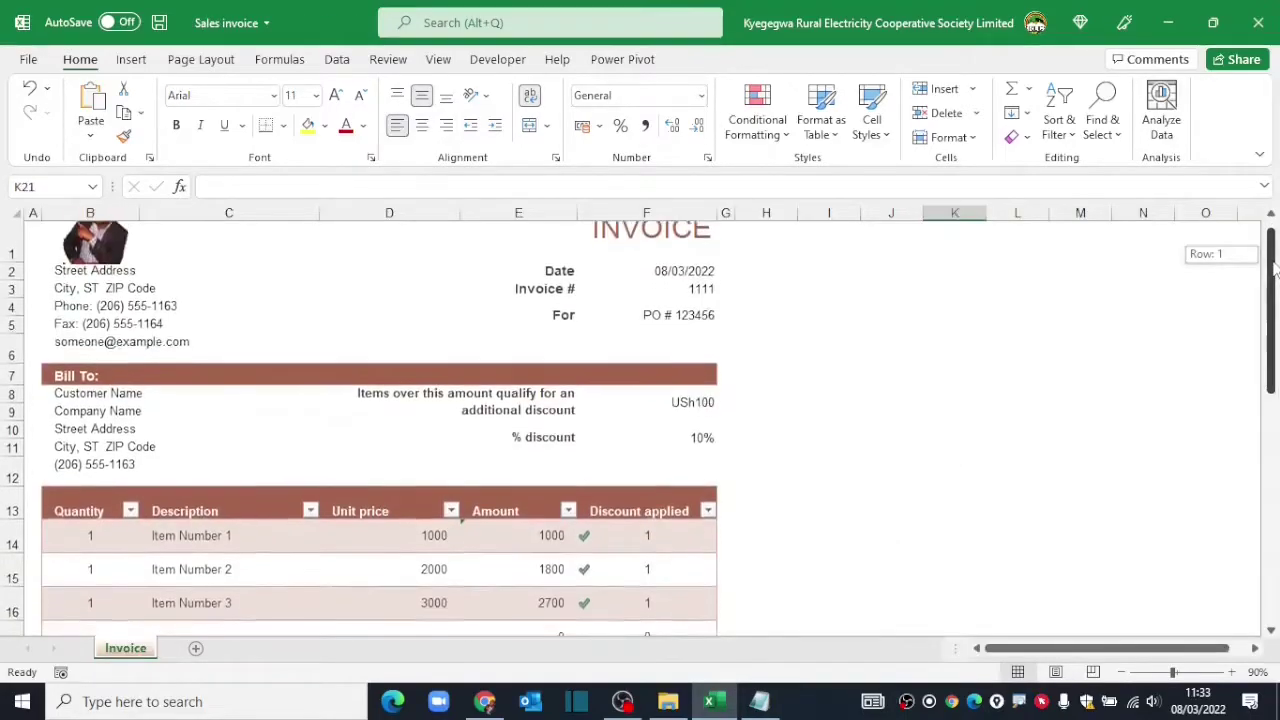
left_click_drag(1272, 270, 1272, 445)
In the VBA editor, Replace All 'Dollars' with UGX in the SpellNumber module.
left_click(500, 59)
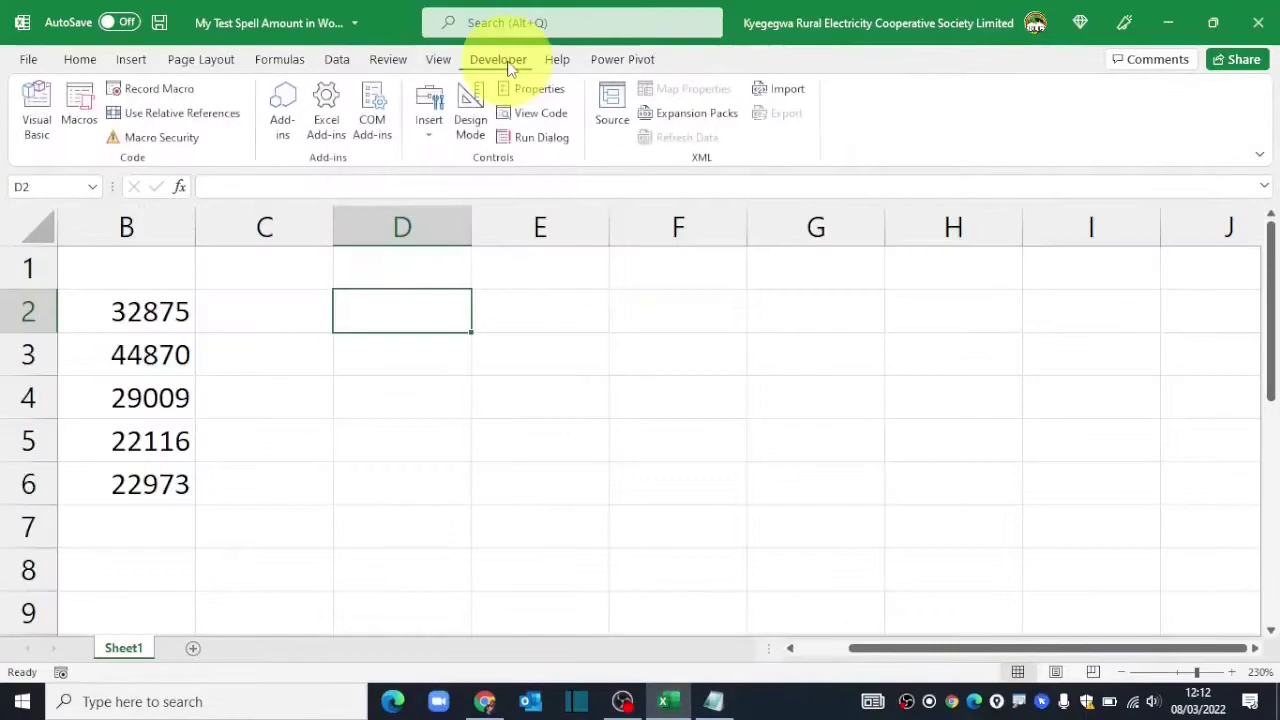
left_click(36, 103)
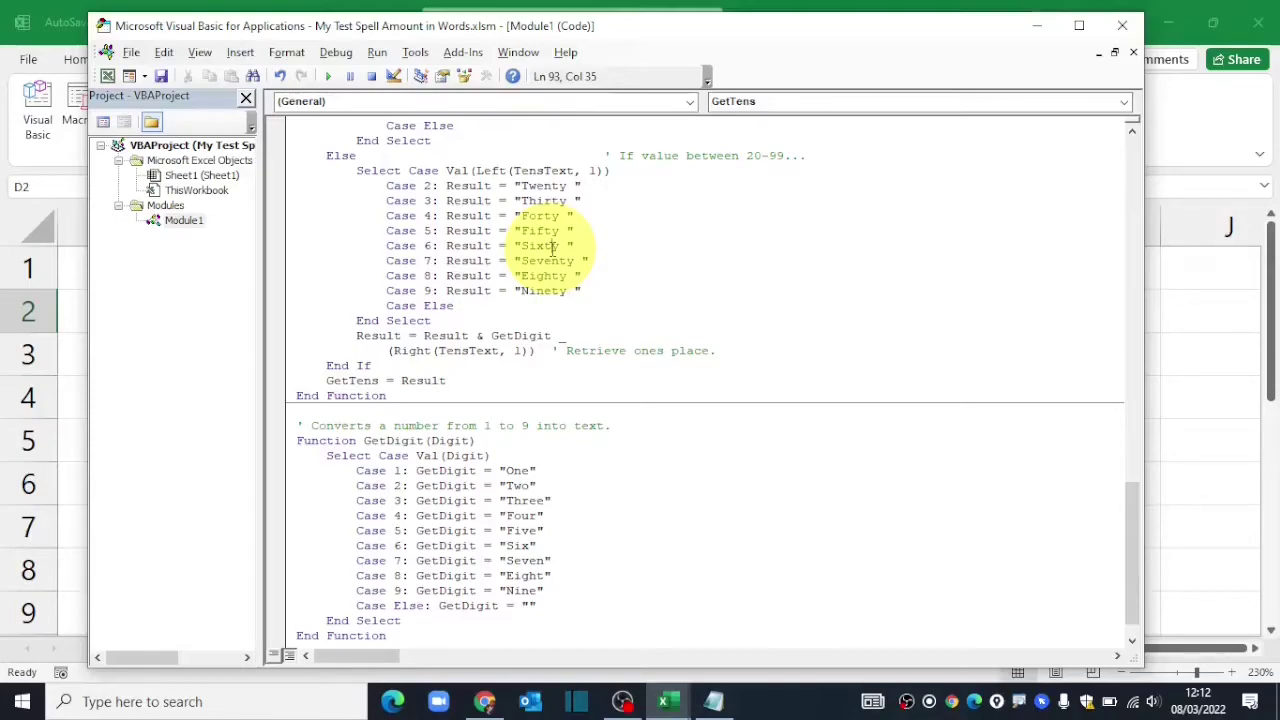
key("ctrl+h")
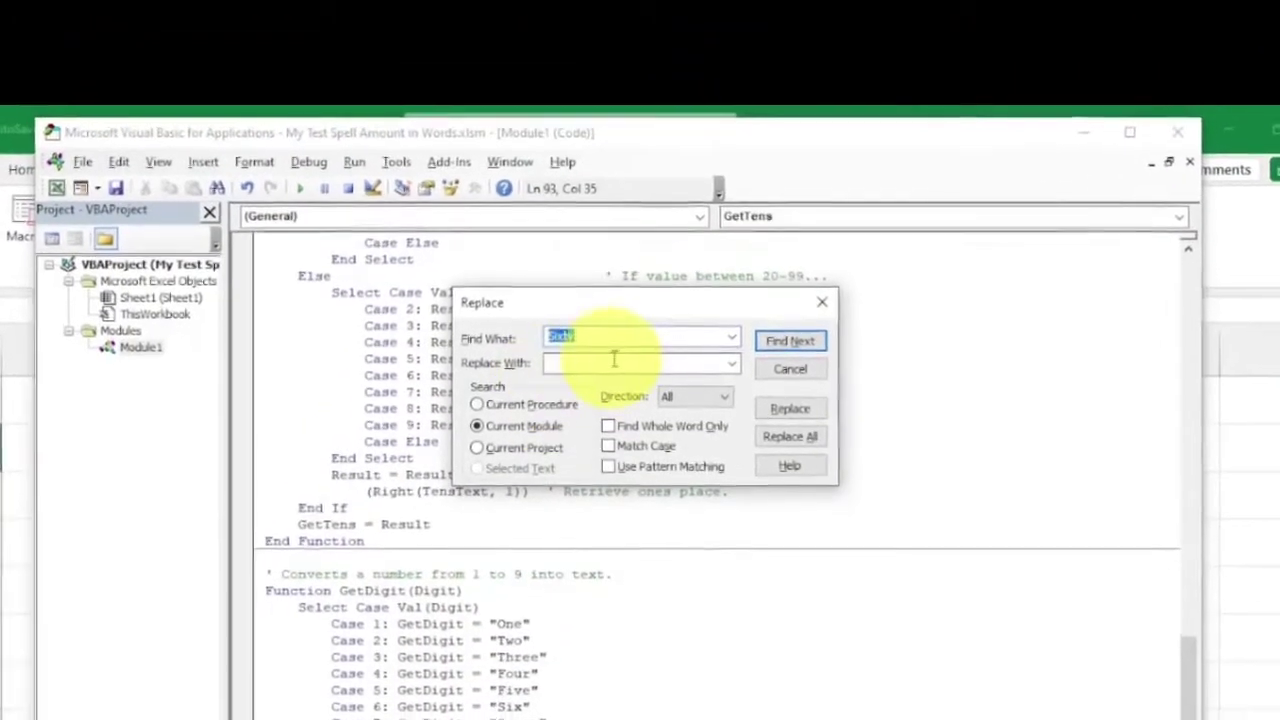
type("Dollars")
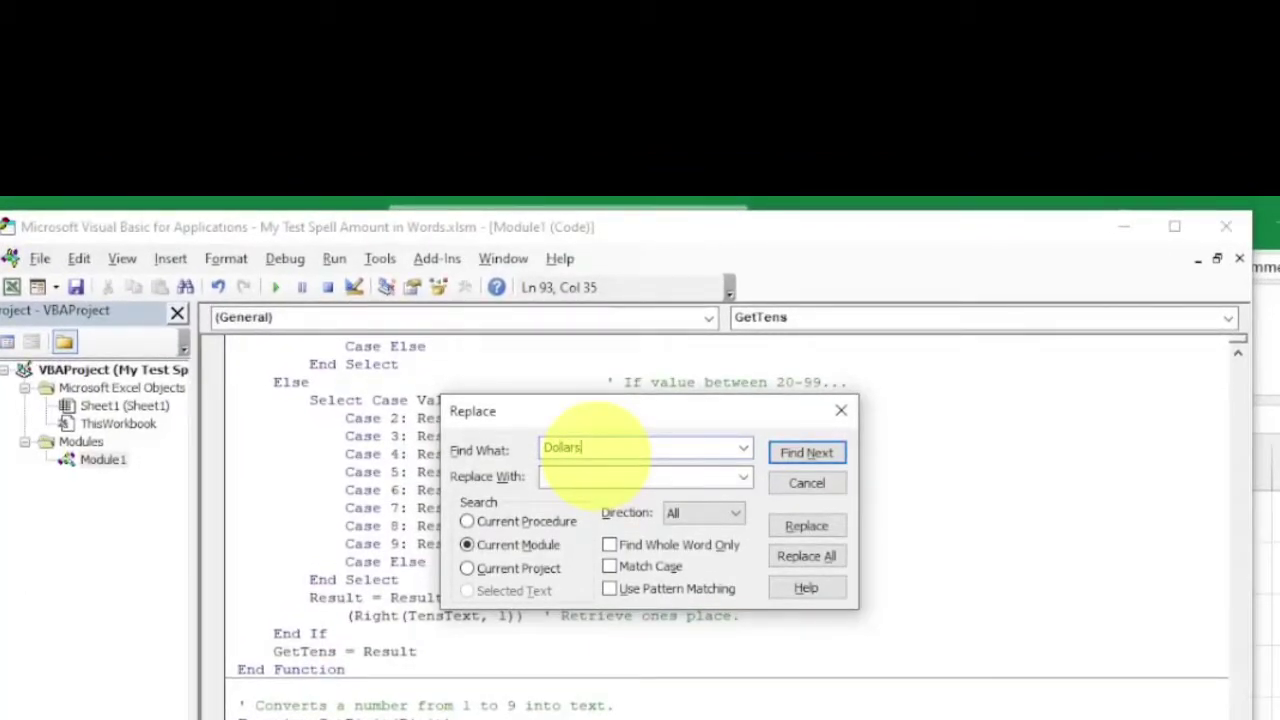
left_click(585, 476)
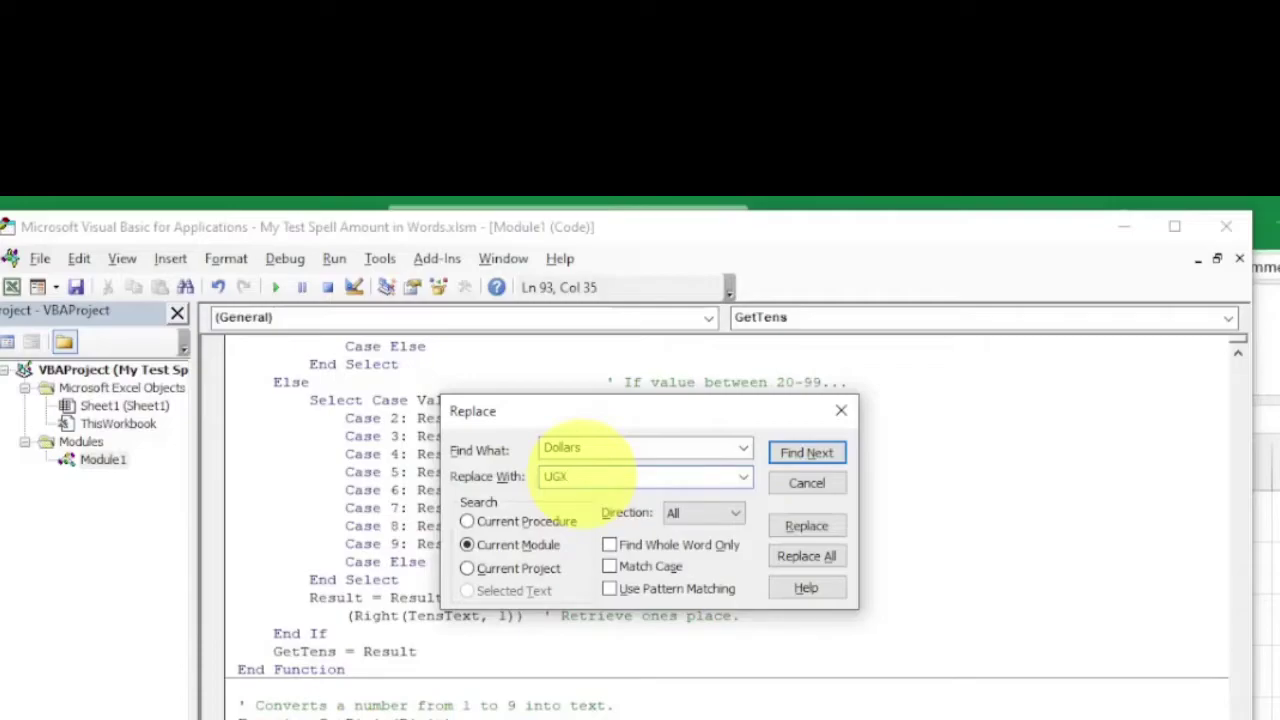
left_click(806, 558)
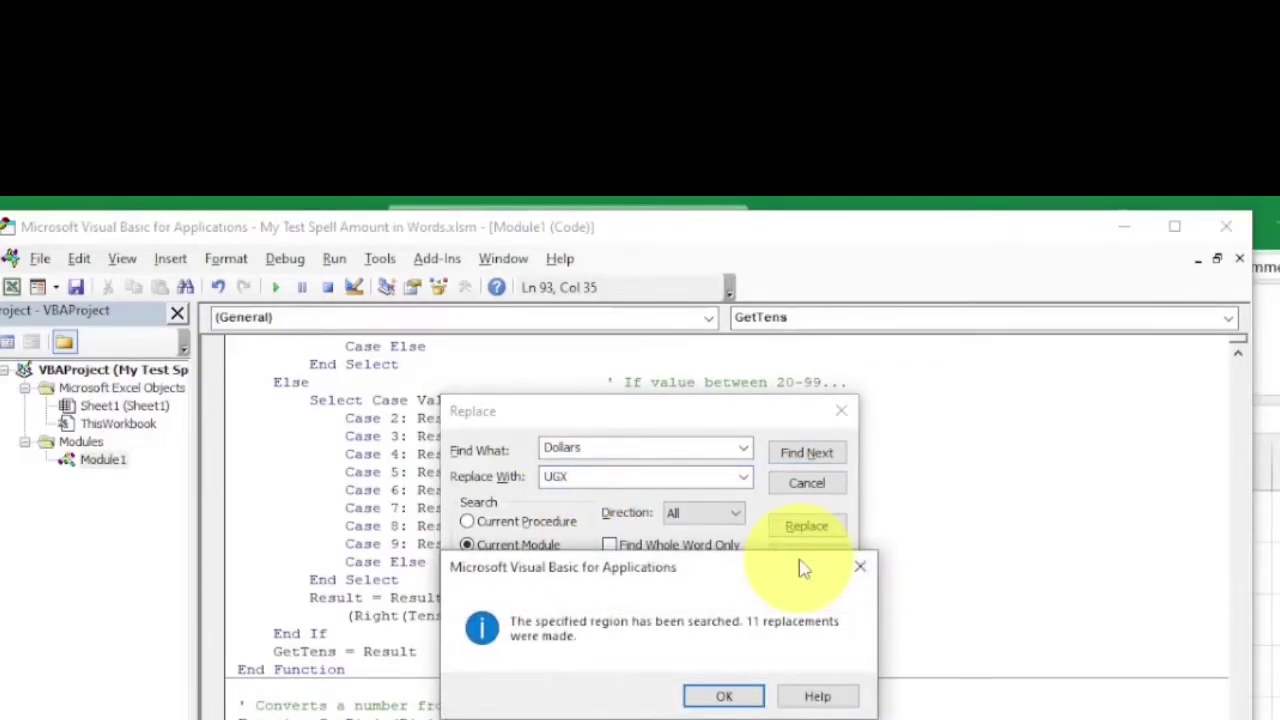
Change the search word to 'Dollar', replace both occurrences with UGX, and close the editor.
left_click(724, 696)
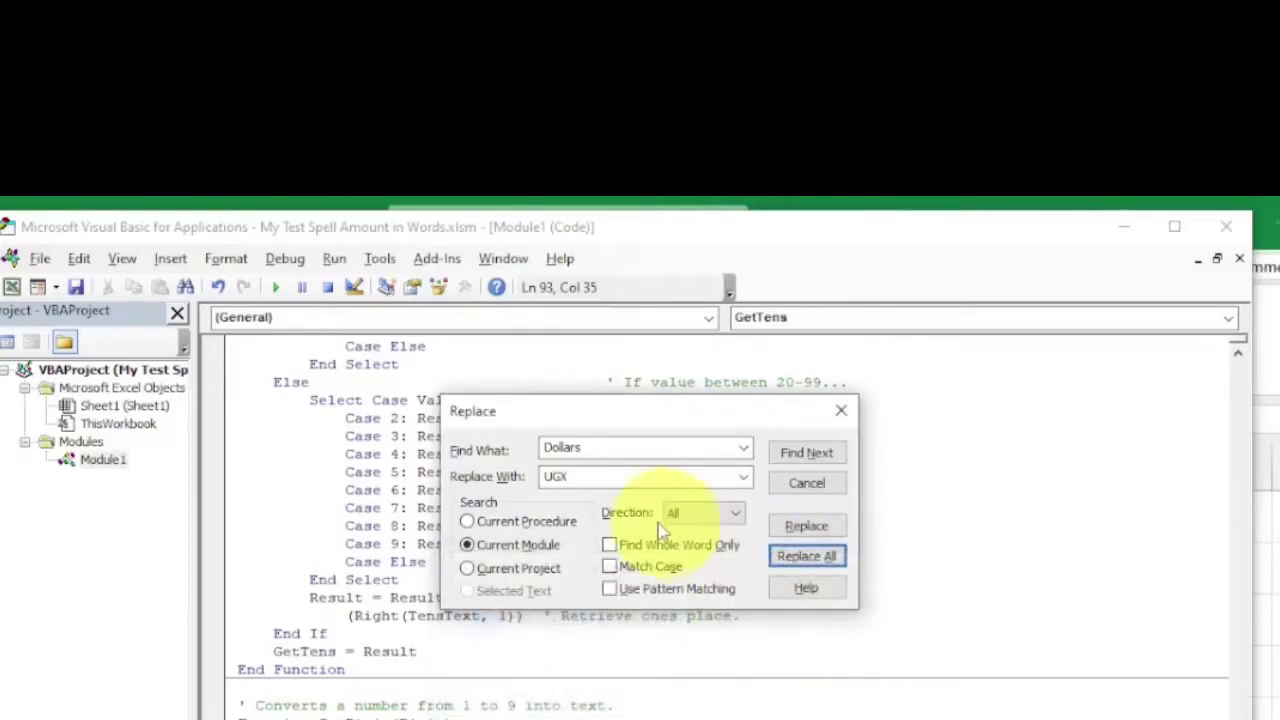
double_click(609, 450)
left_click(598, 448)
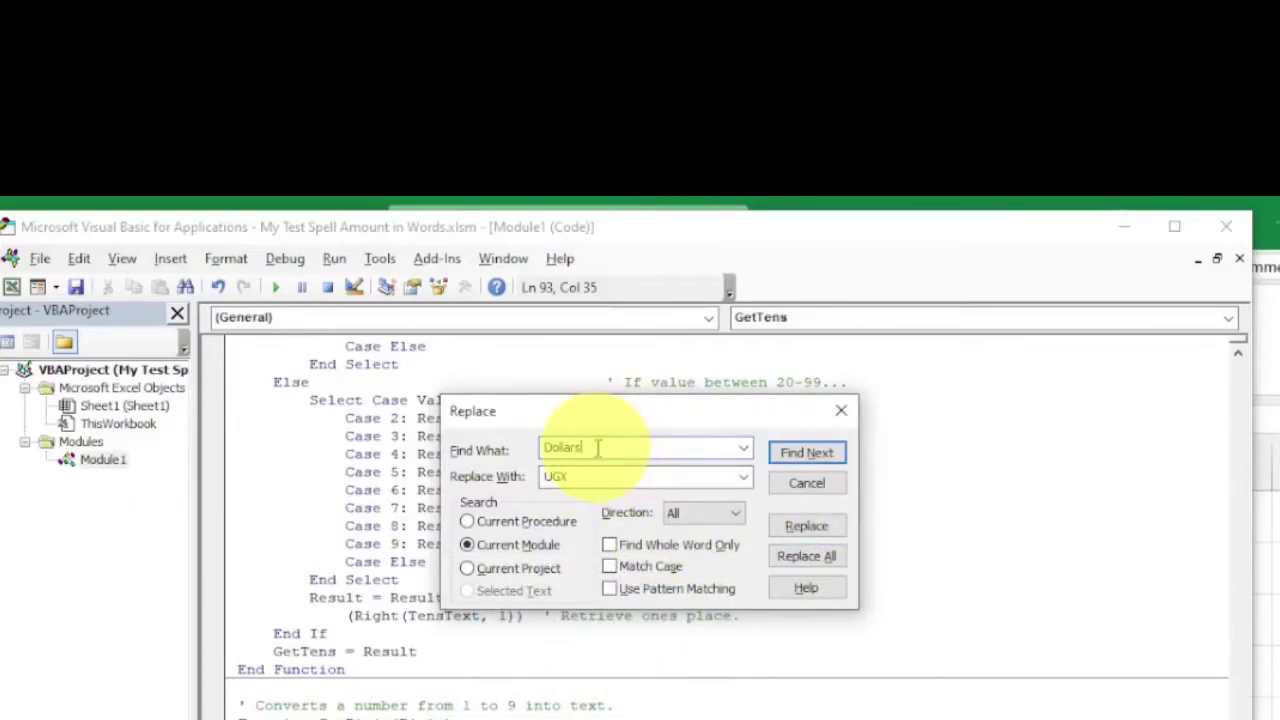
double_click(594, 478)
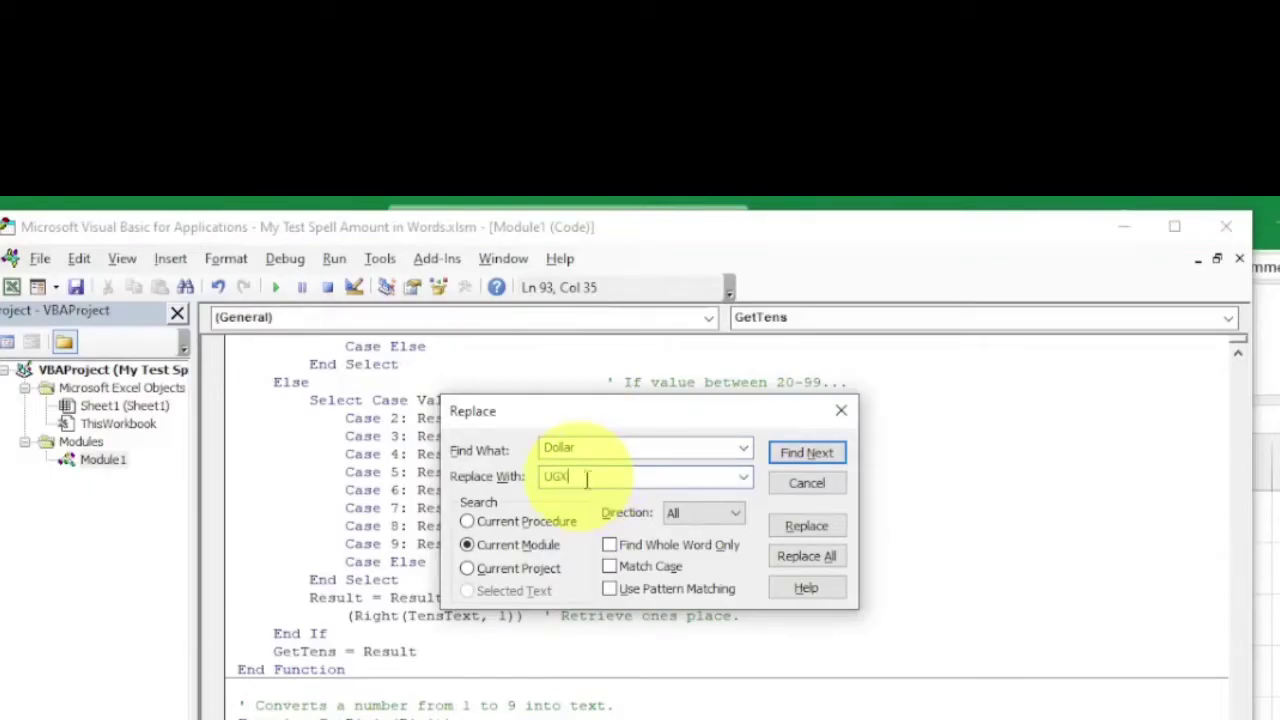
left_click(806, 557)
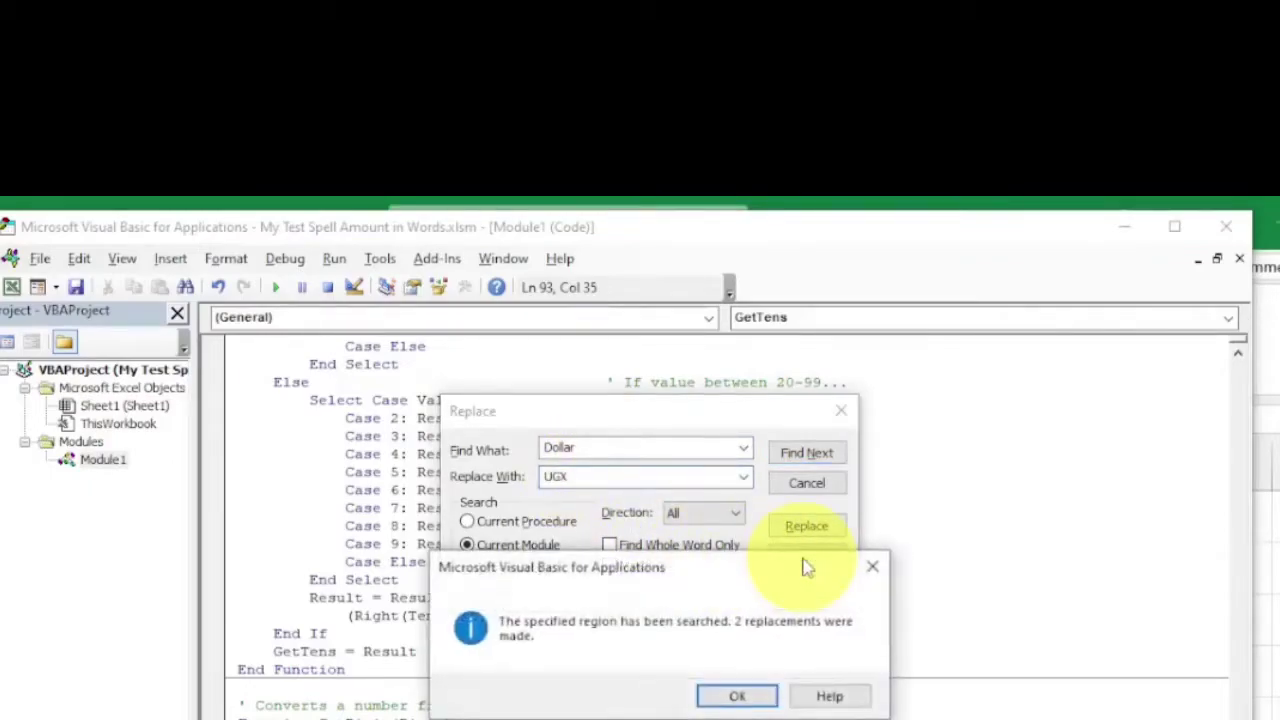
left_click(729, 695)
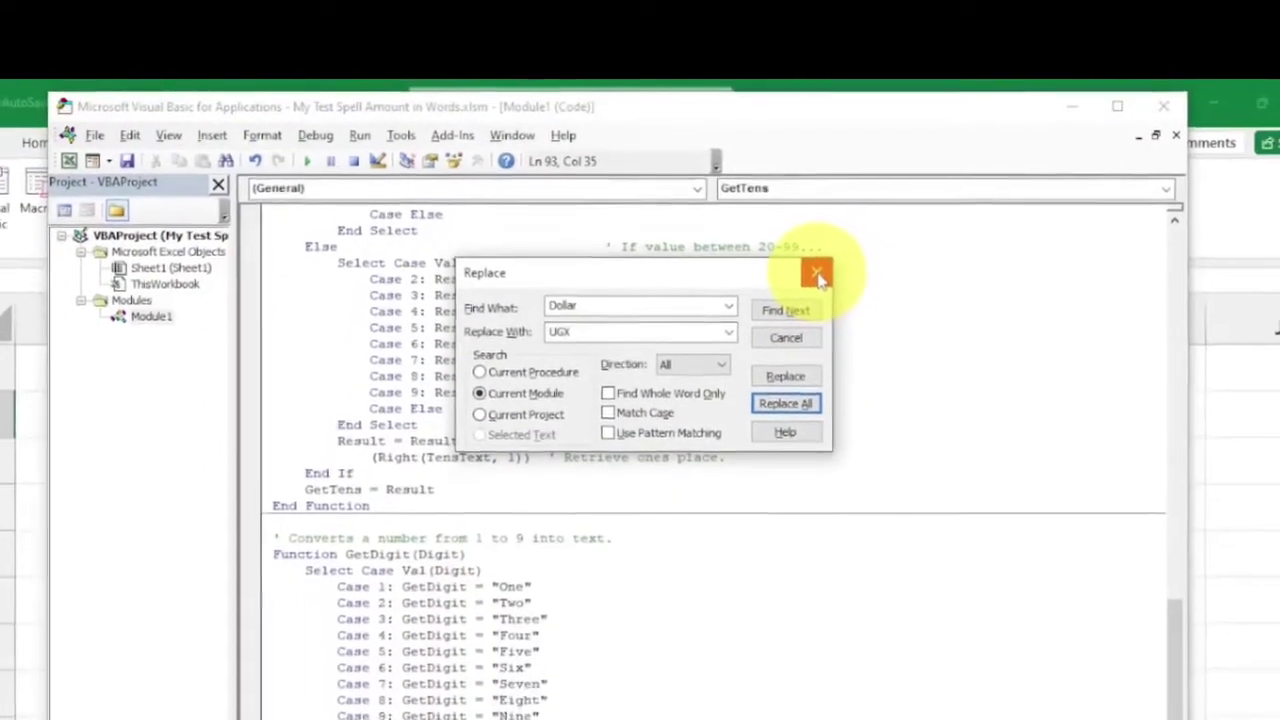
left_click(841, 410)
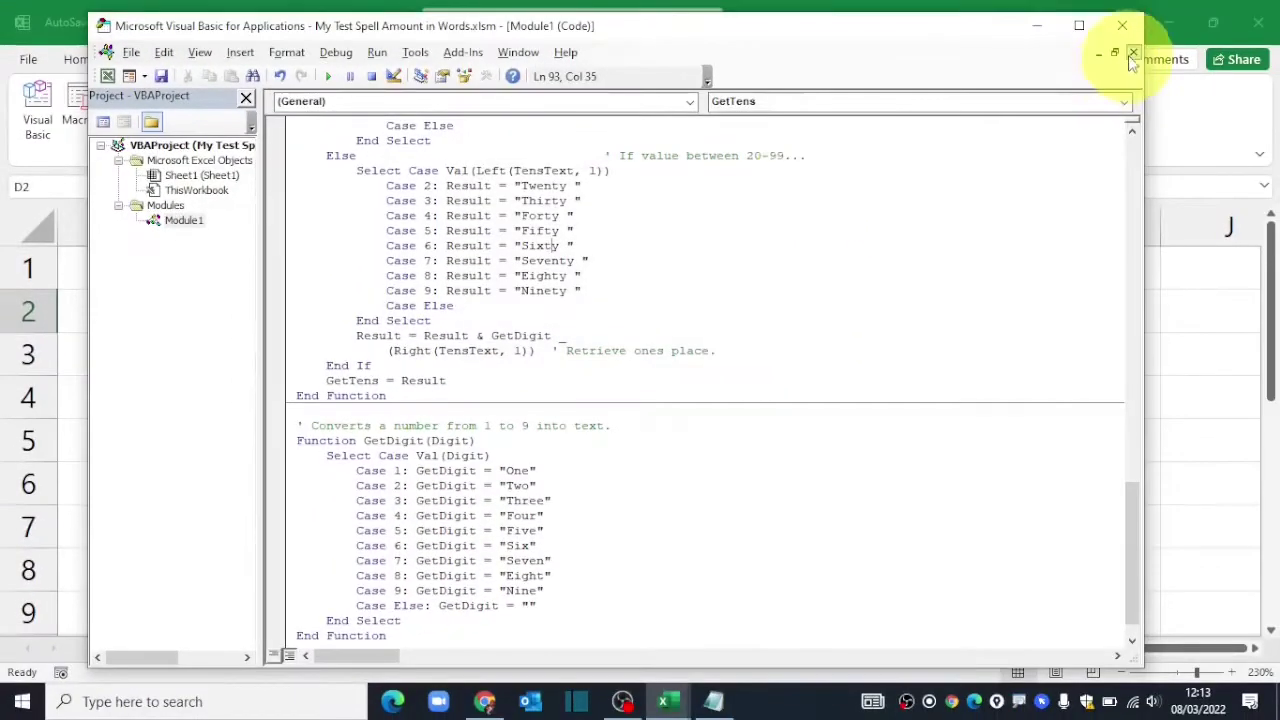
left_click(1127, 33)
left_click(491, 340)
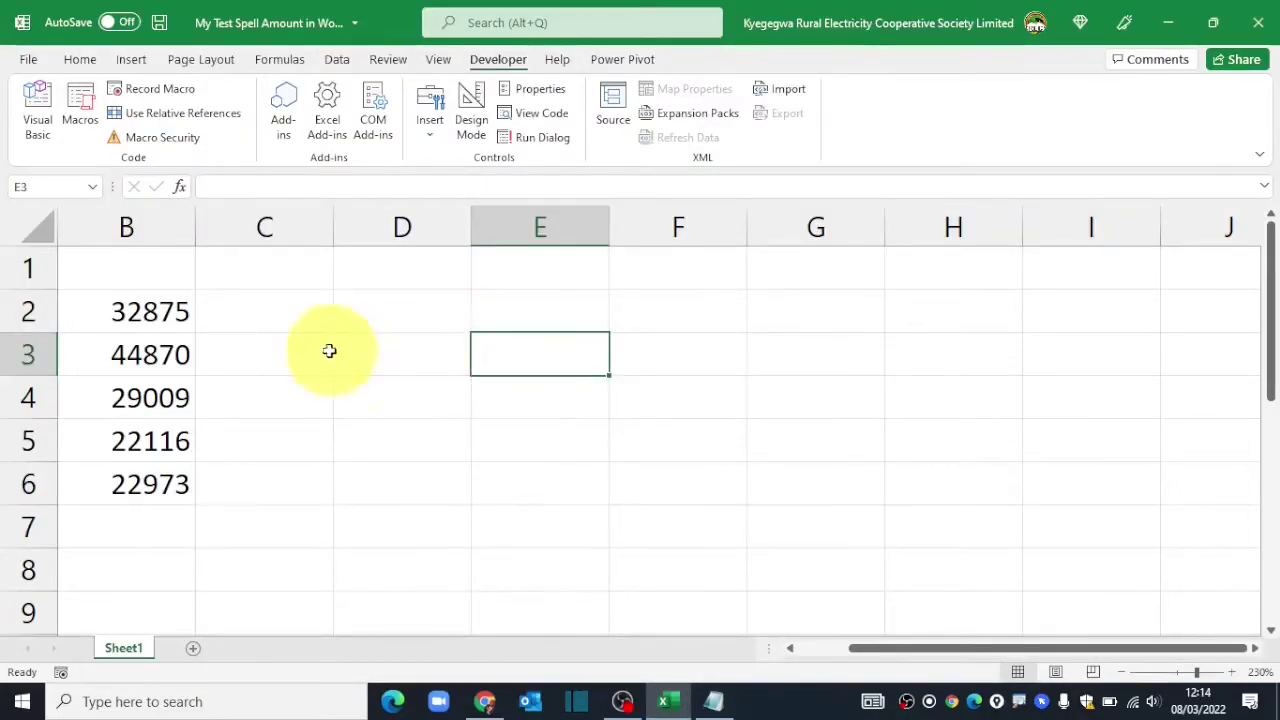
Re-enter =SpellNumber(B2) in C2 to get Thirty Two Thousand Eight Hundred Seventy Five UGX and No Cents.
left_click(277, 323)
type("=")
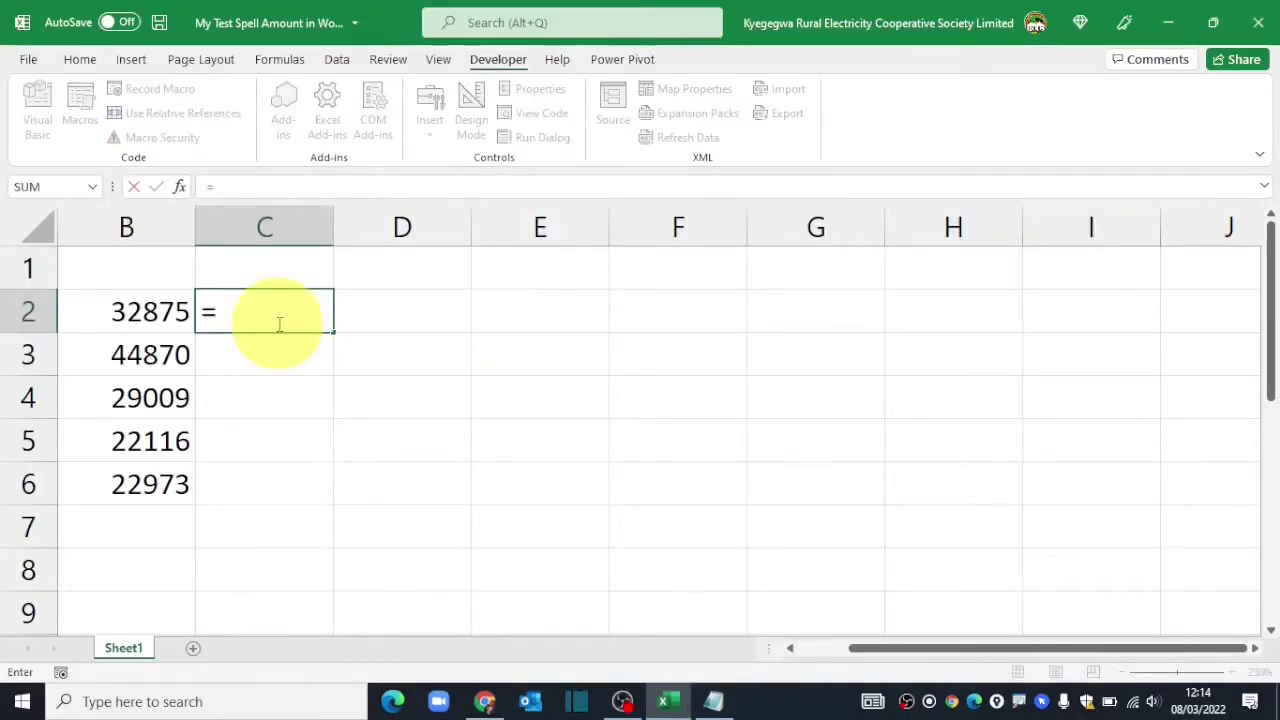
type("spell")
key("Tab")
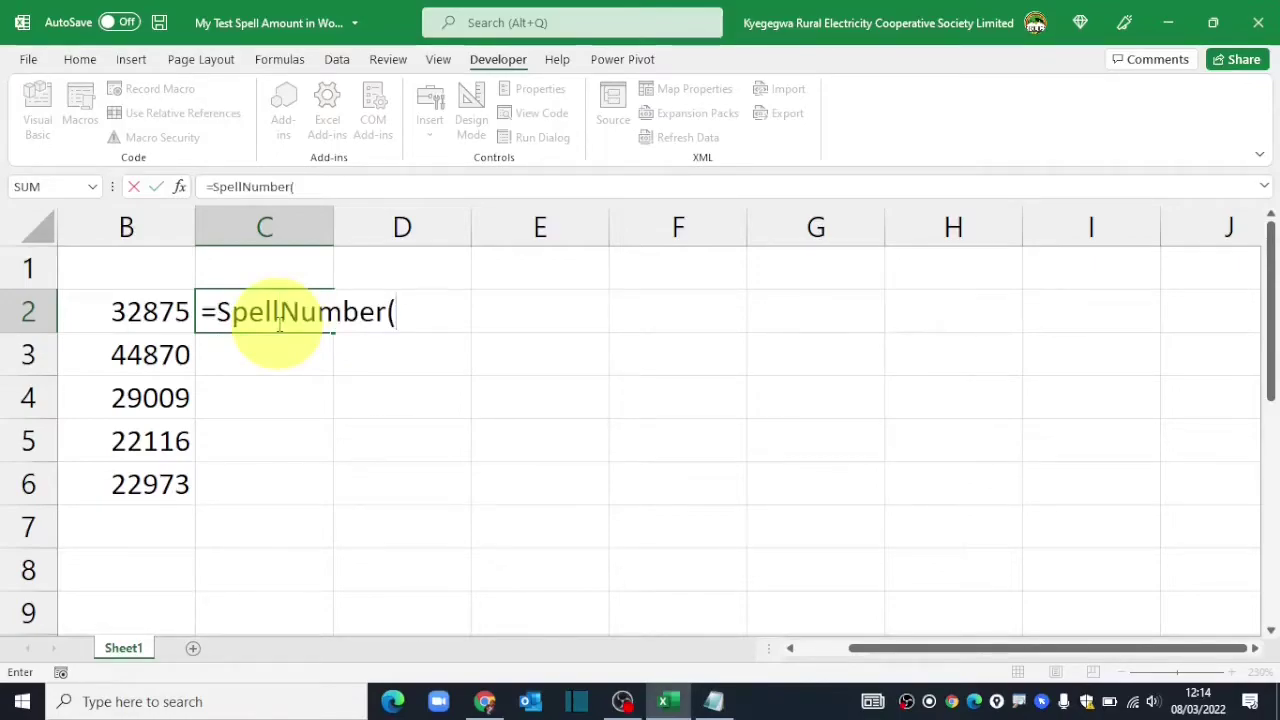
left_click(140, 315)
type(")")
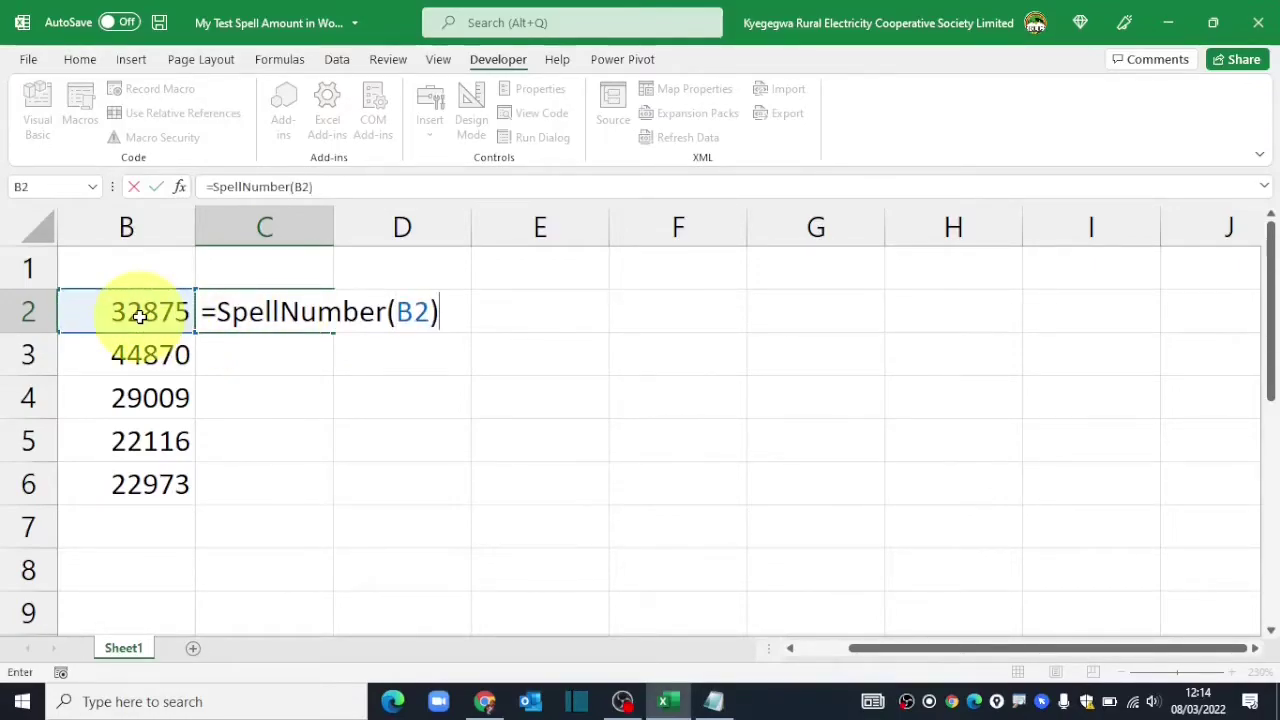
key("Return")
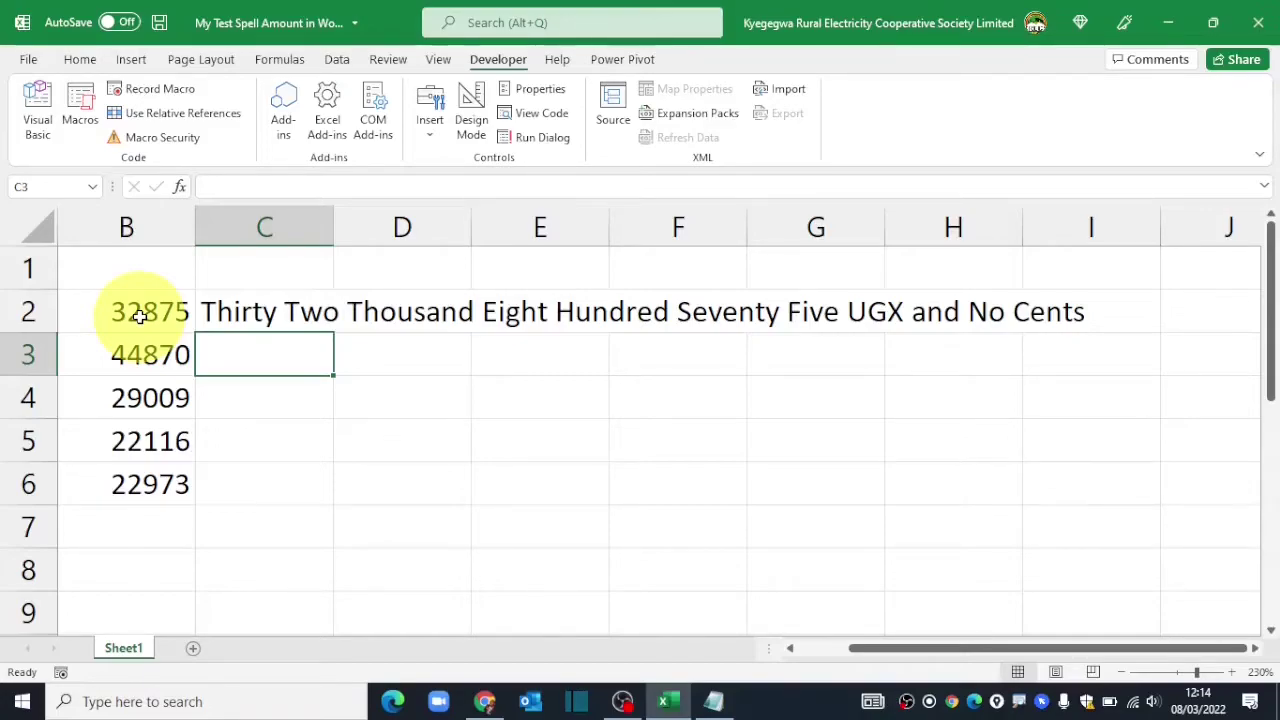
Select C2:D2 and H2:I2 to check the full spelled-out UGX wording.
left_click(542, 417)
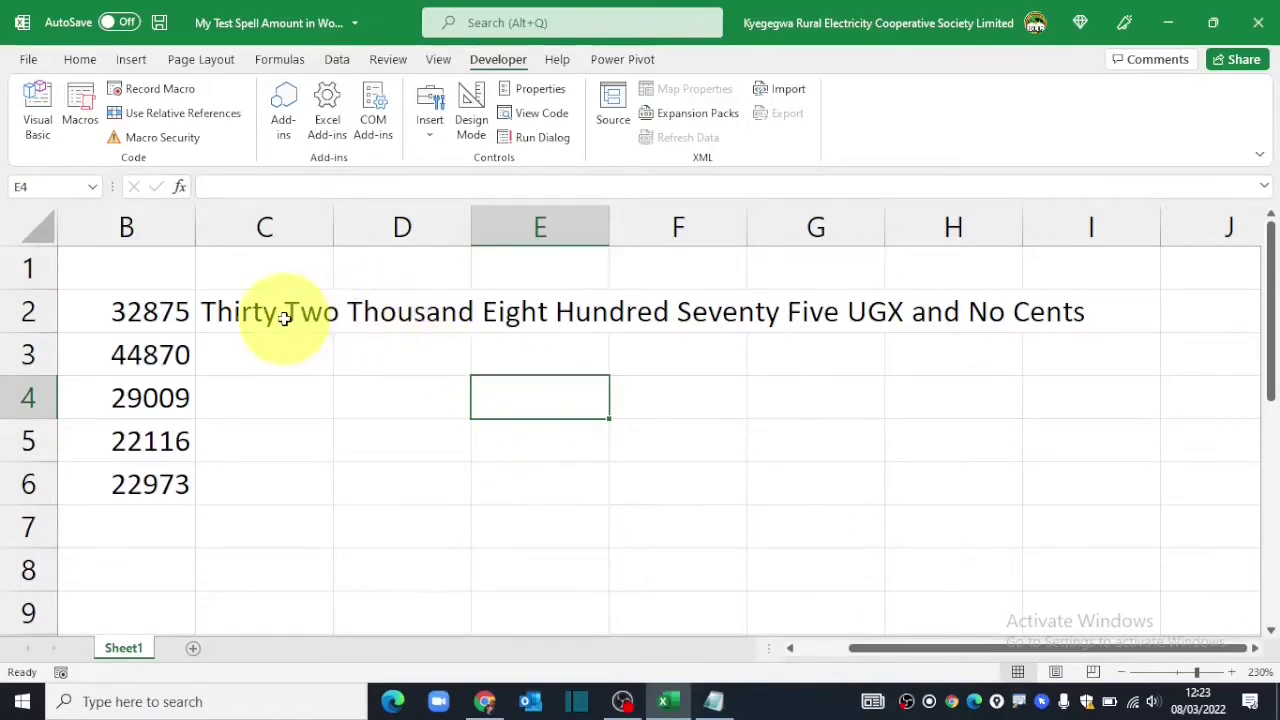
left_click_drag(323, 318, 420, 318)
left_click_drag(928, 312, 1060, 310)
left_click(393, 364)
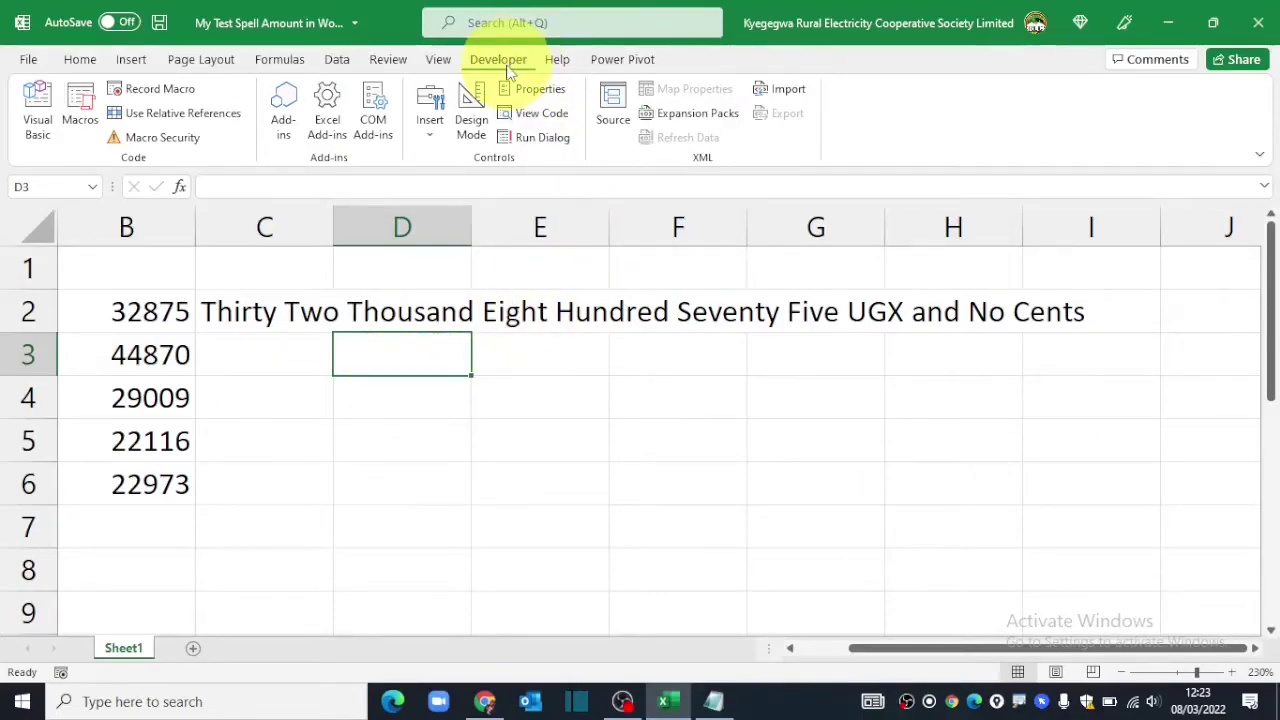
Delete the No Cents, One Cent and plural Cents lines under Select Case Cents, then close the editor.
left_click(40, 112)
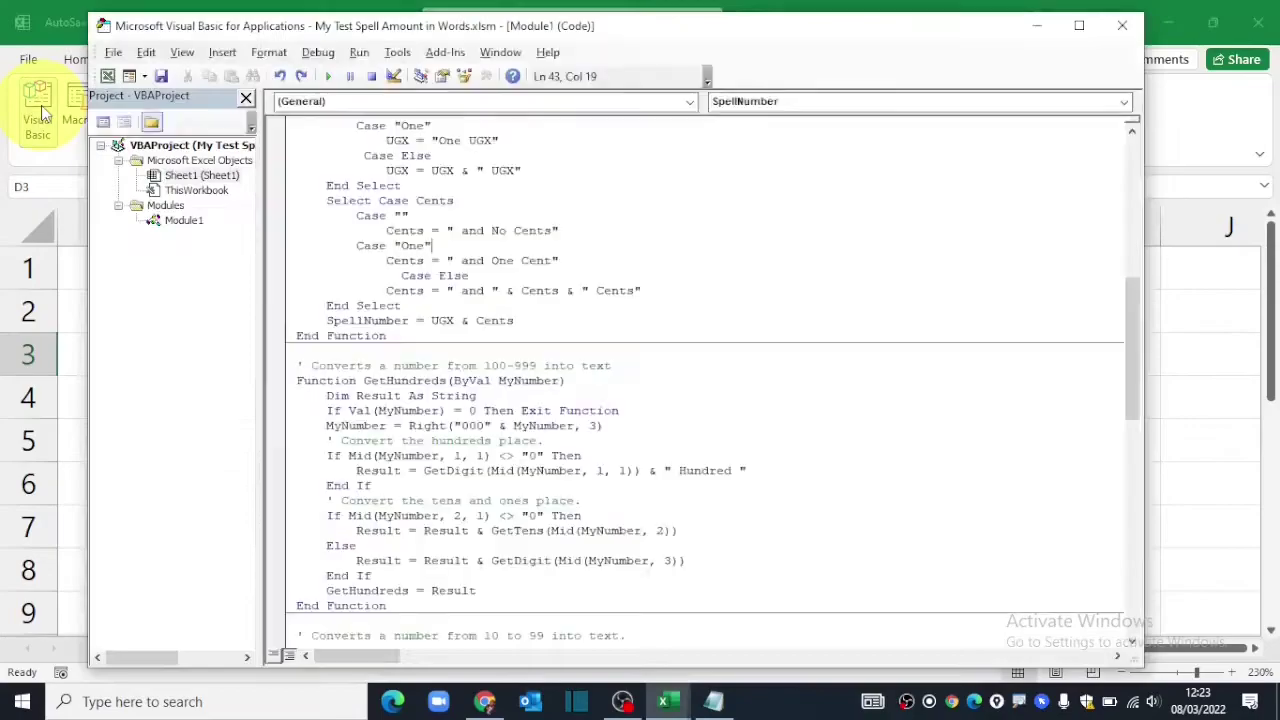
left_click(643, 272)
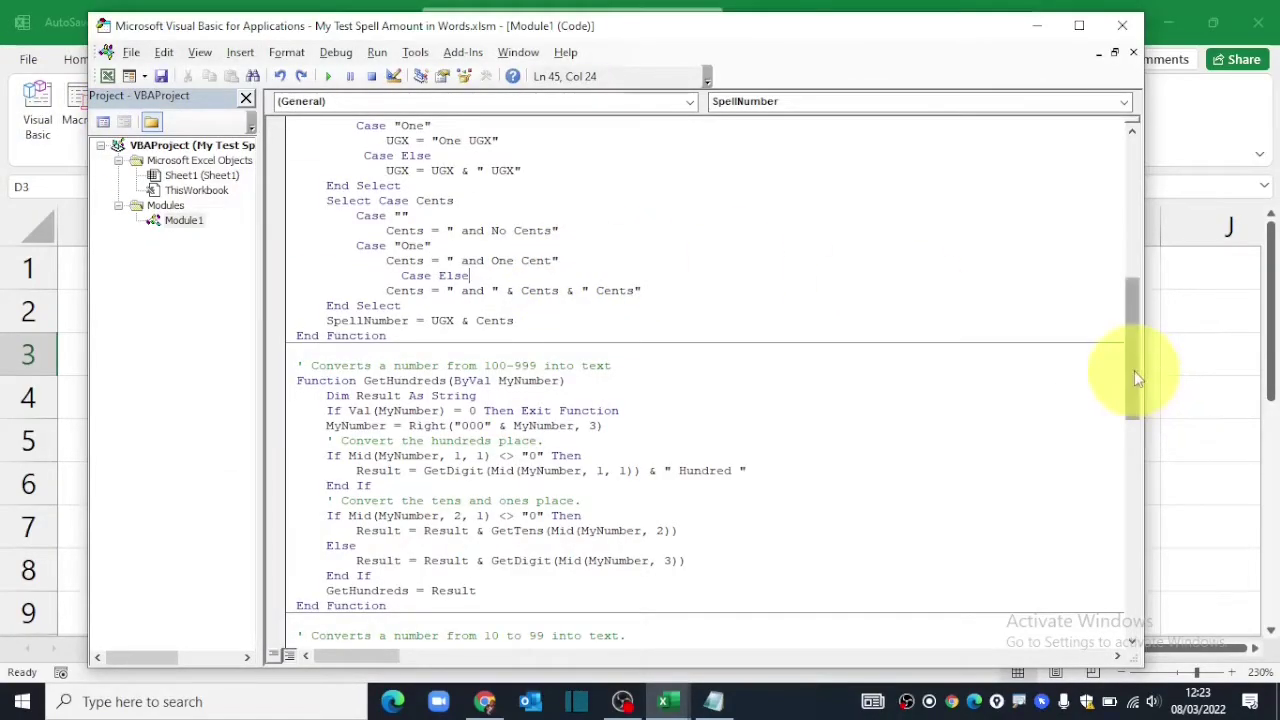
mouse_move(1134, 370)
left_mouse_down()
mouse_move(1137, 405)
mouse_move(1137, 374)
left_mouse_up()
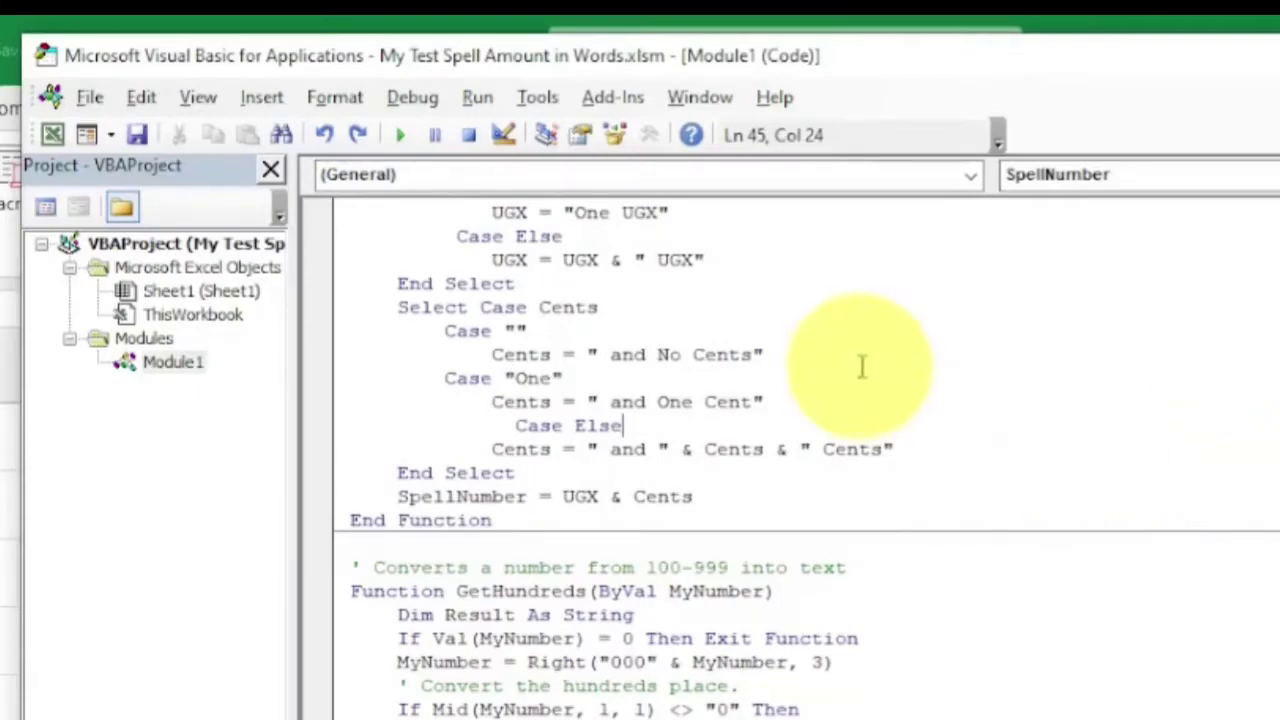
left_click_drag(805, 352, 491, 354)
key("Delete")
left_click_drag(765, 402, 481, 404)
key("Delete")
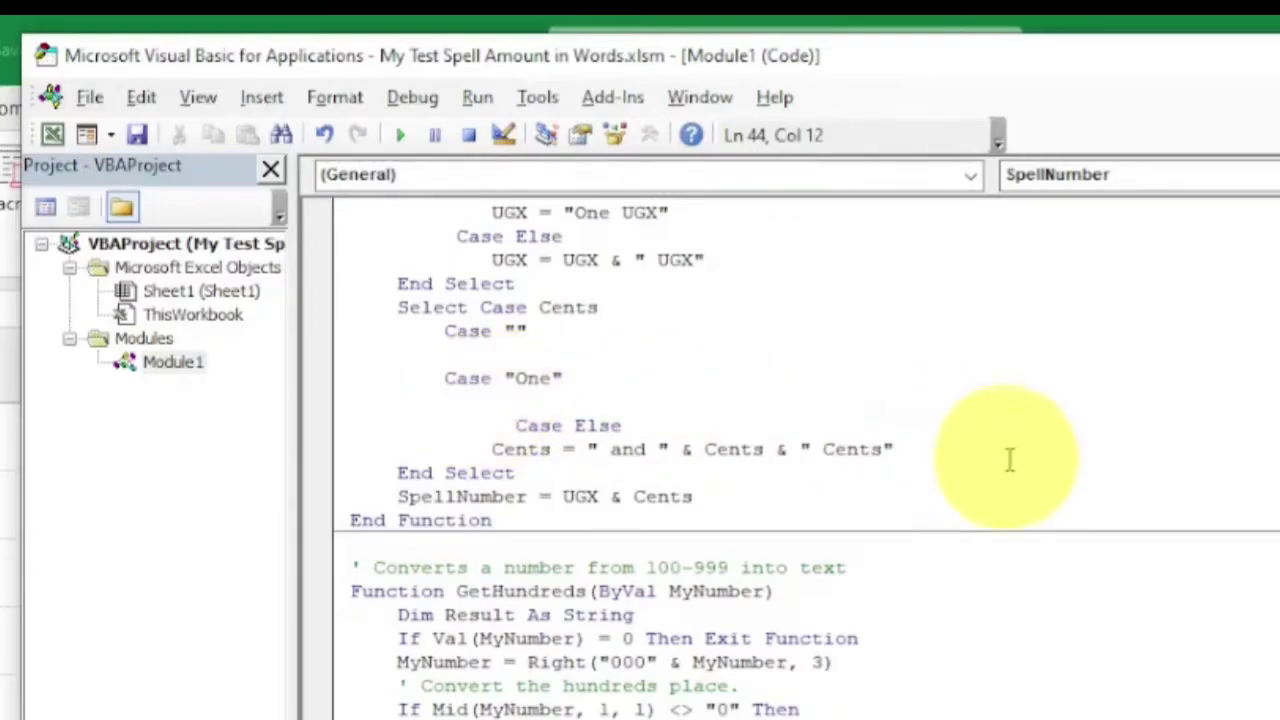
left_click_drag(937, 449, 500, 447)
key("Delete")
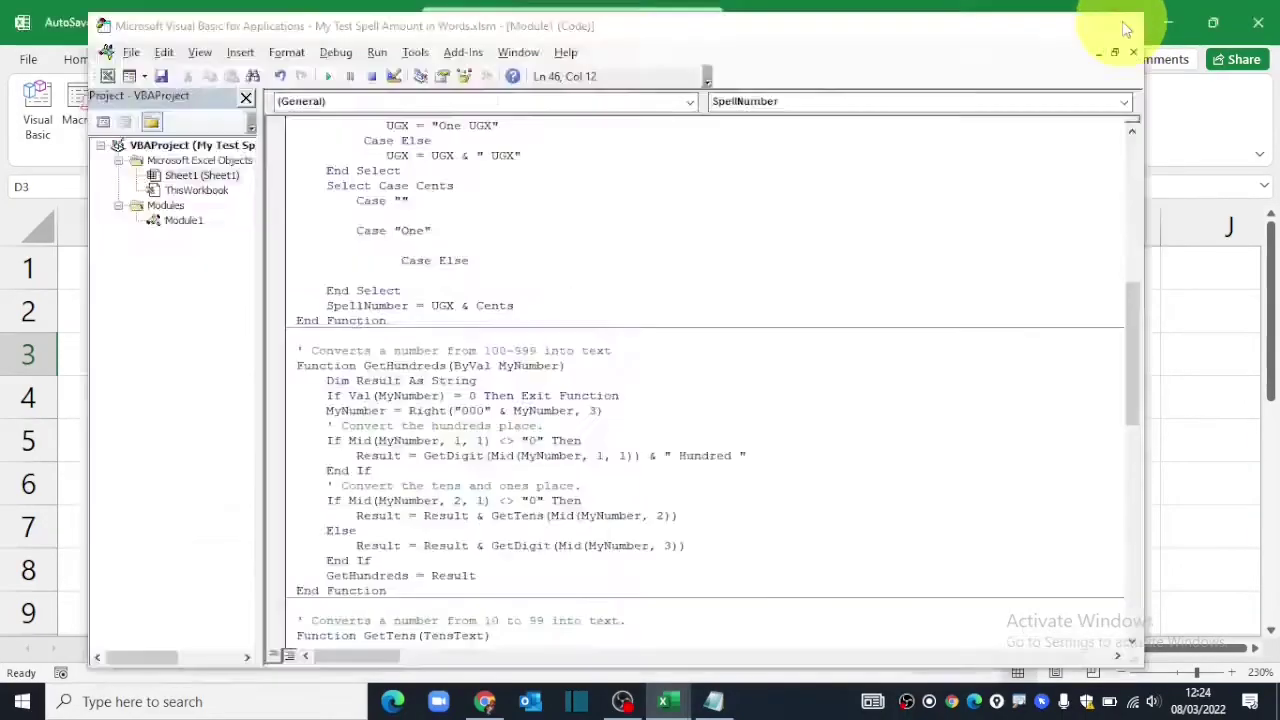
left_click(1122, 27)
Re-enter C2's SpellNumber formula so its result drops the cents wording.
left_click(300, 316)
left_click(331, 186)
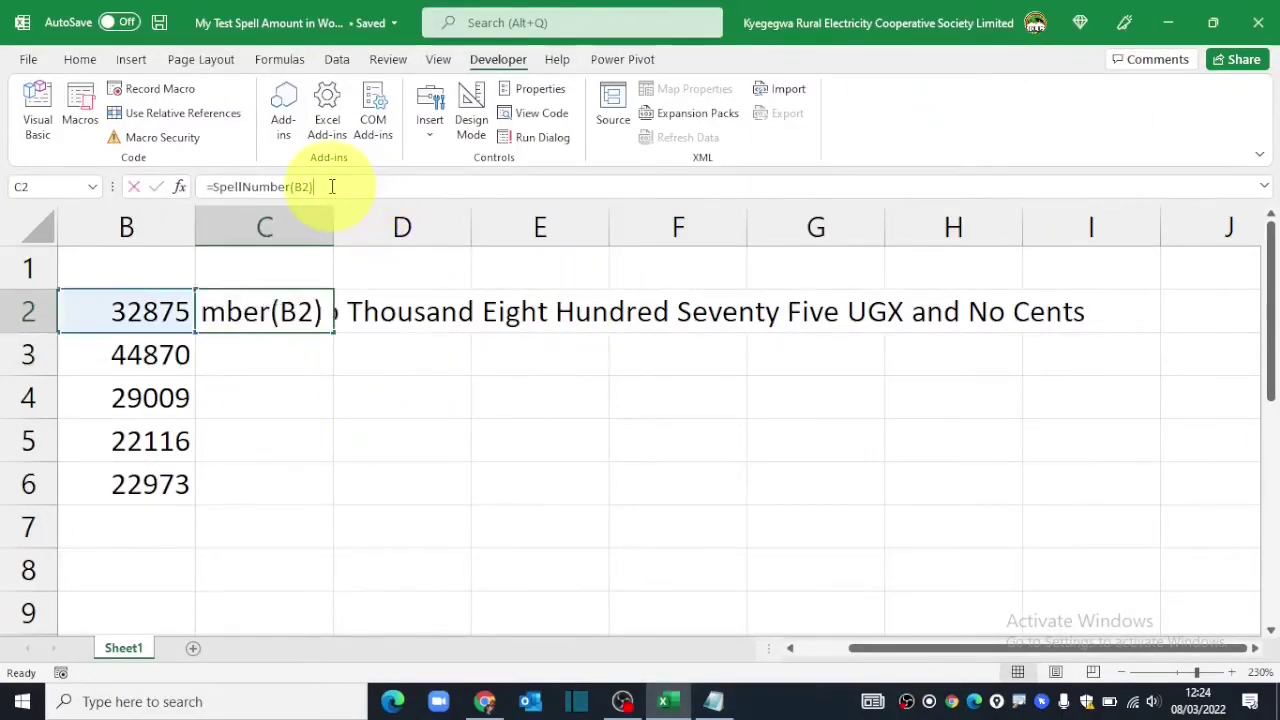
key("Return")
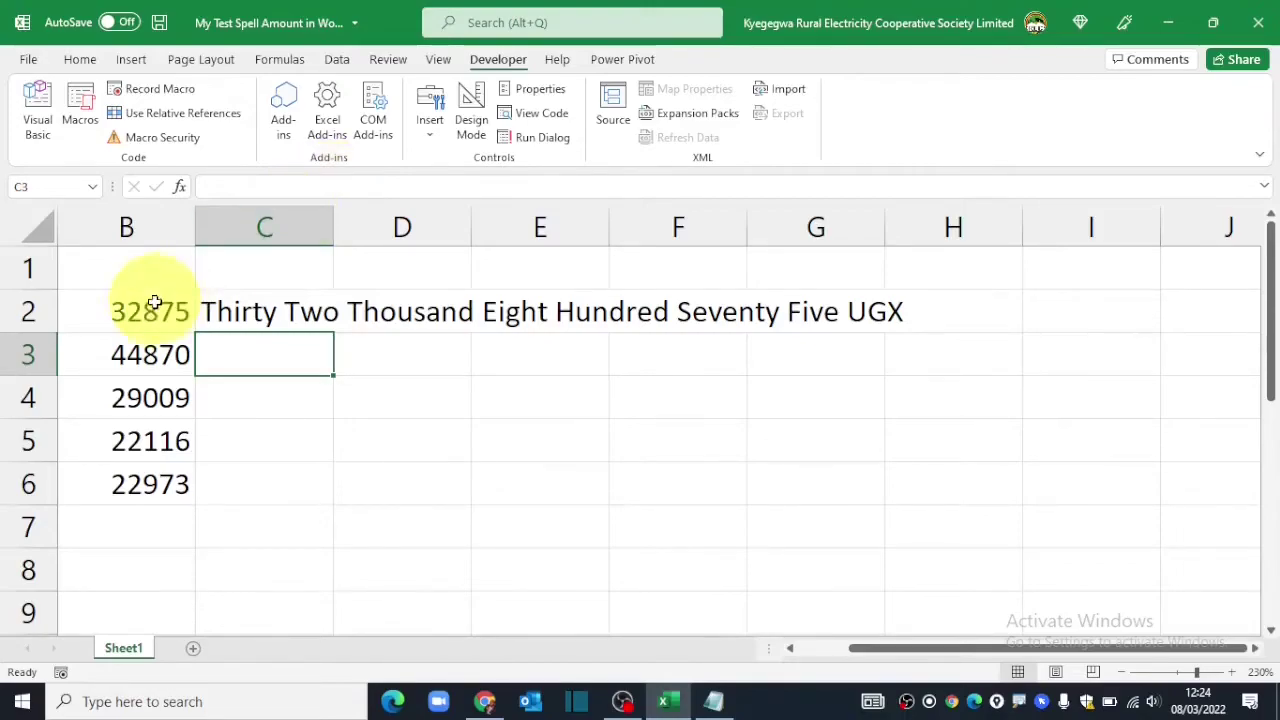
Fill the SpellNumber formula from C2 down through C6.
left_click_drag(115, 314, 905, 310)
left_click(255, 308)
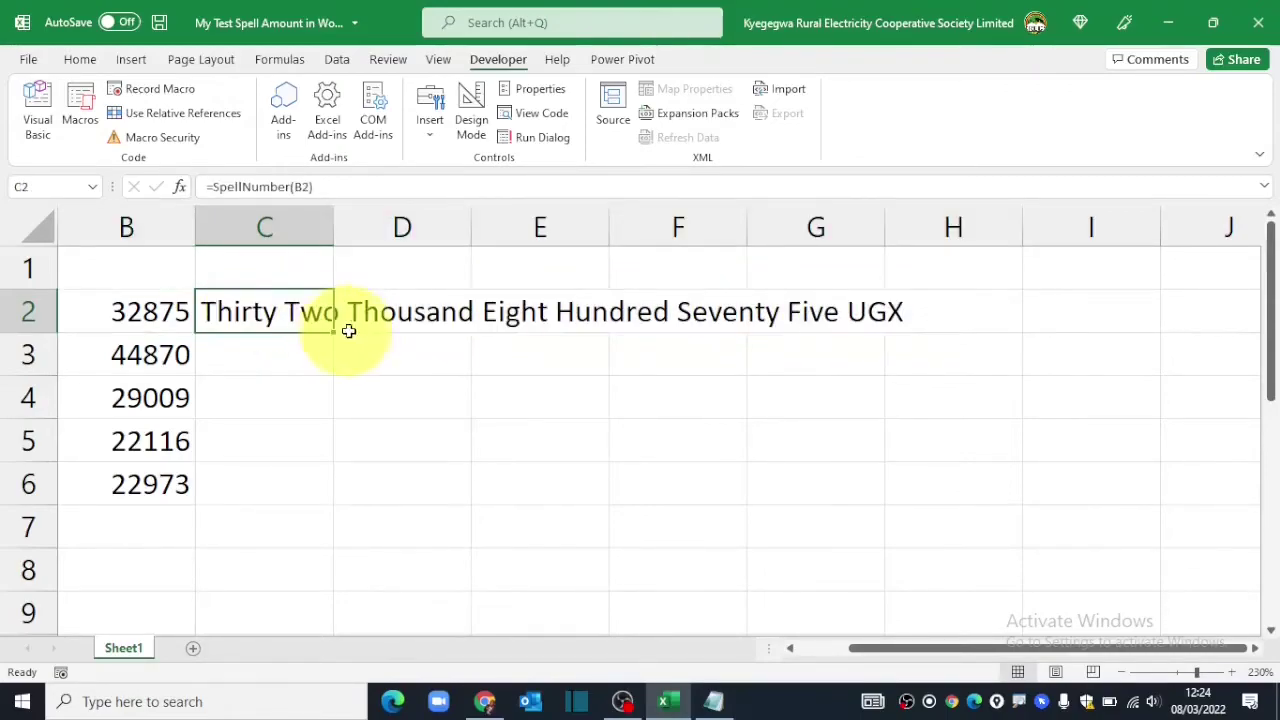
left_click_drag(333, 332, 343, 486)
left_click(400, 522)
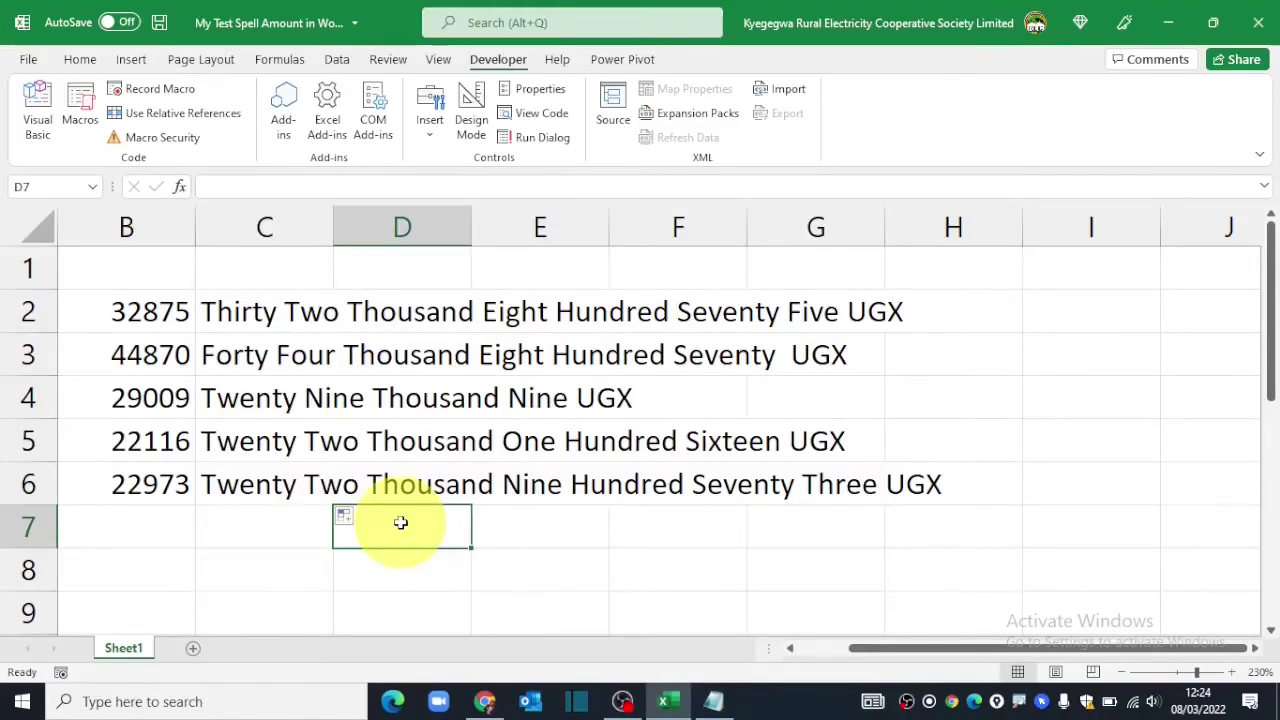